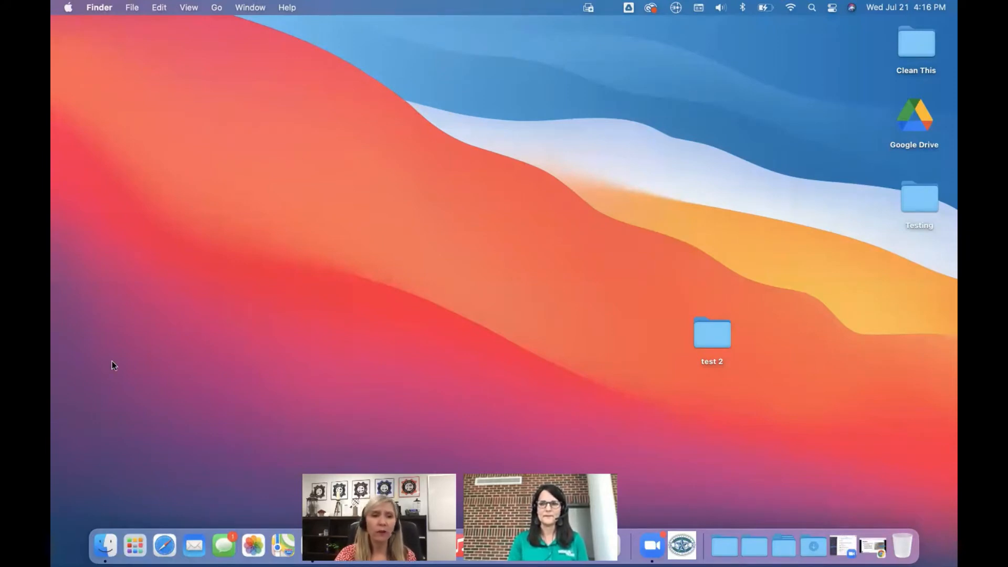
# - Open a Finder window and look through the Applications, Documents, Desktop and home folders
pyautogui.click(107, 548)
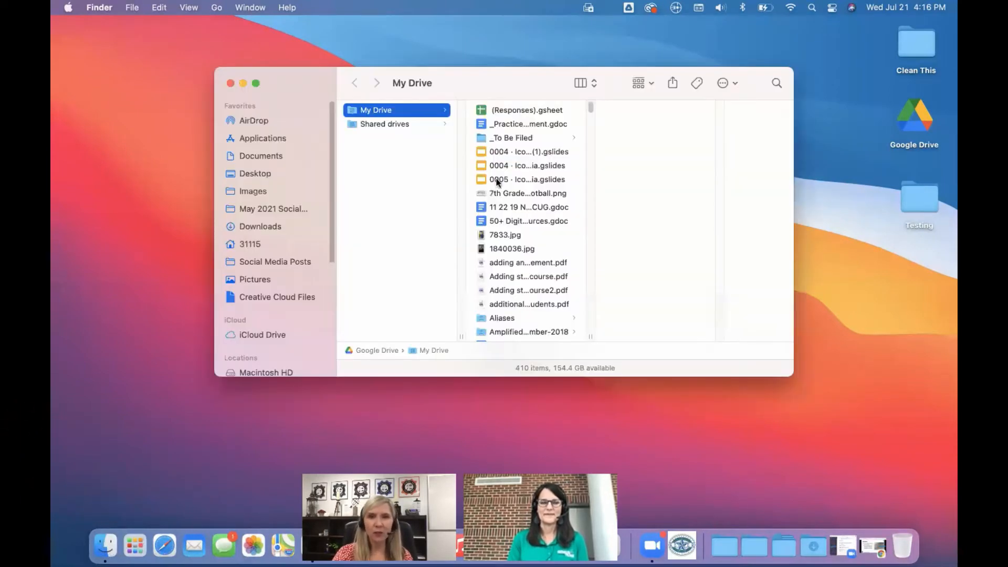
pyautogui.click(258, 139)
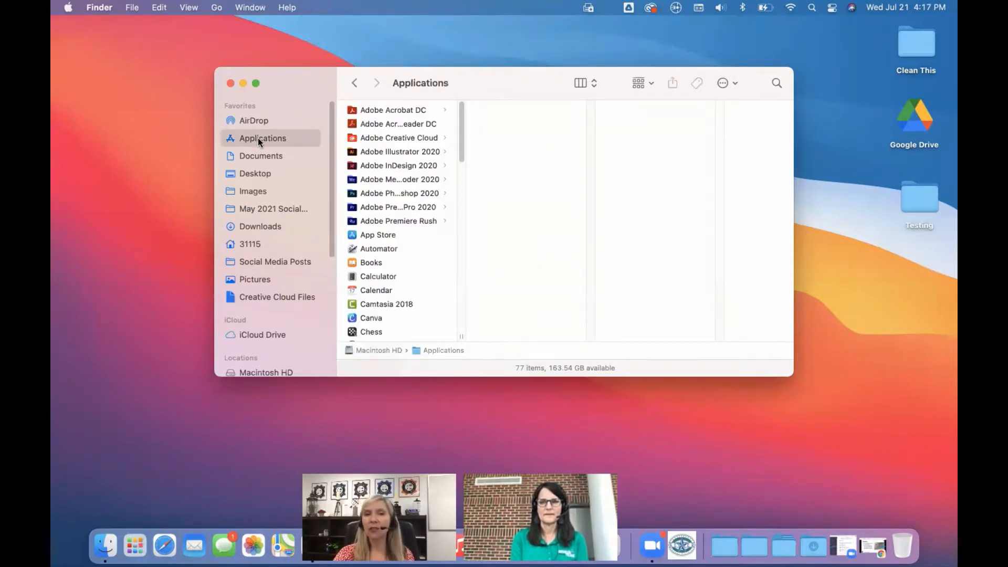
pyautogui.click(262, 157)
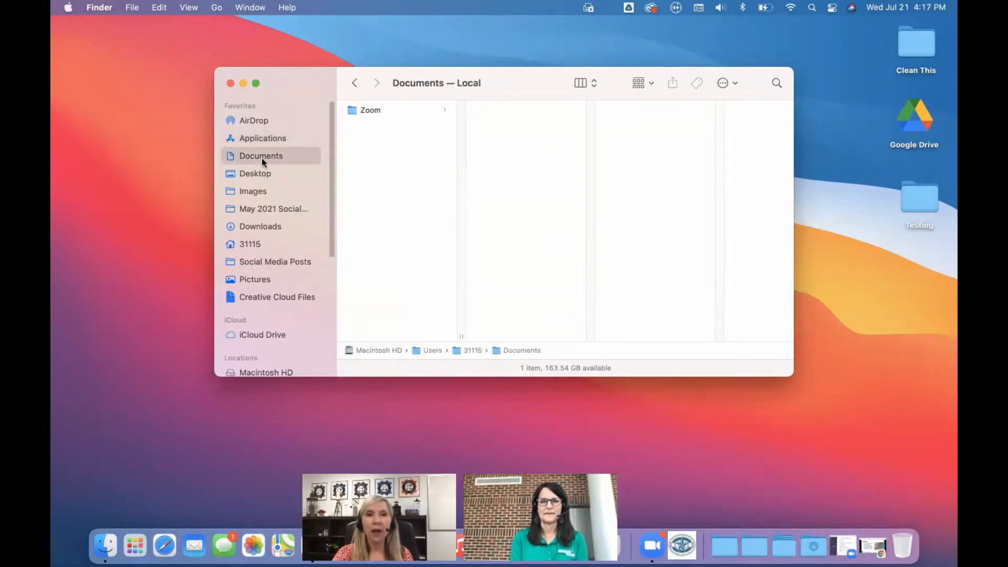
pyautogui.click(251, 174)
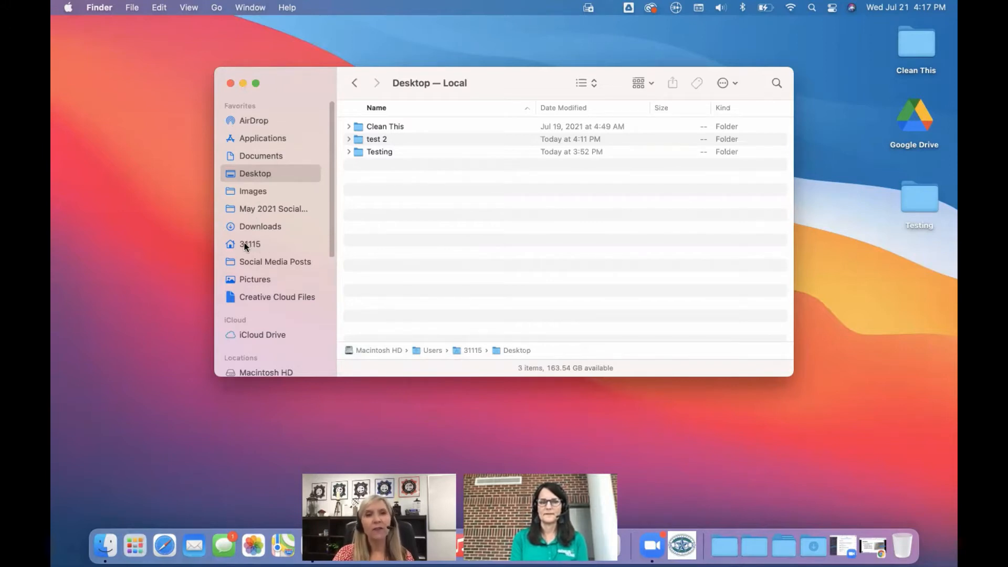
pyautogui.click(259, 246)
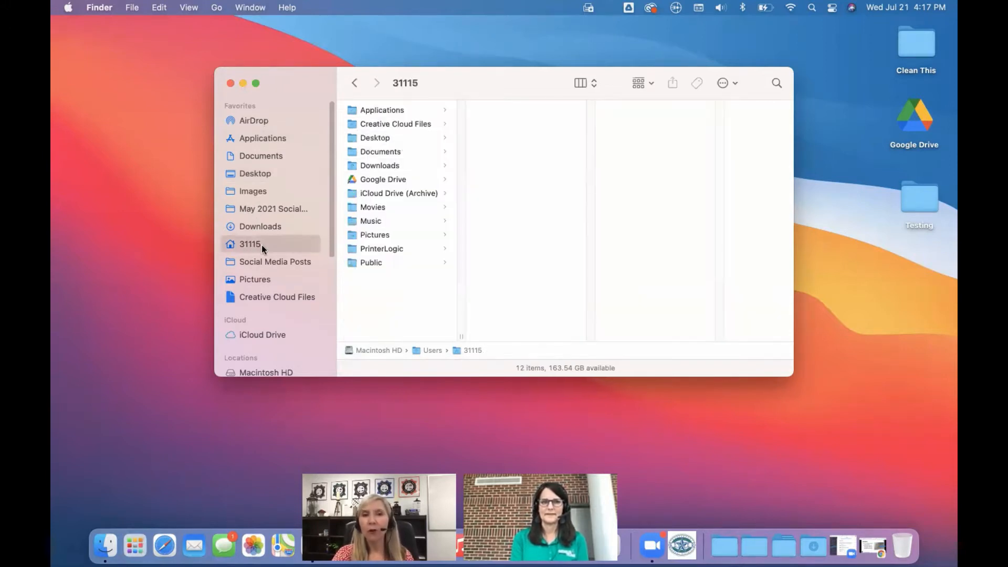
# - Open the Google Drive location and show the contents of its My Drive folder
pyautogui.scroll(-4, 280, 243)
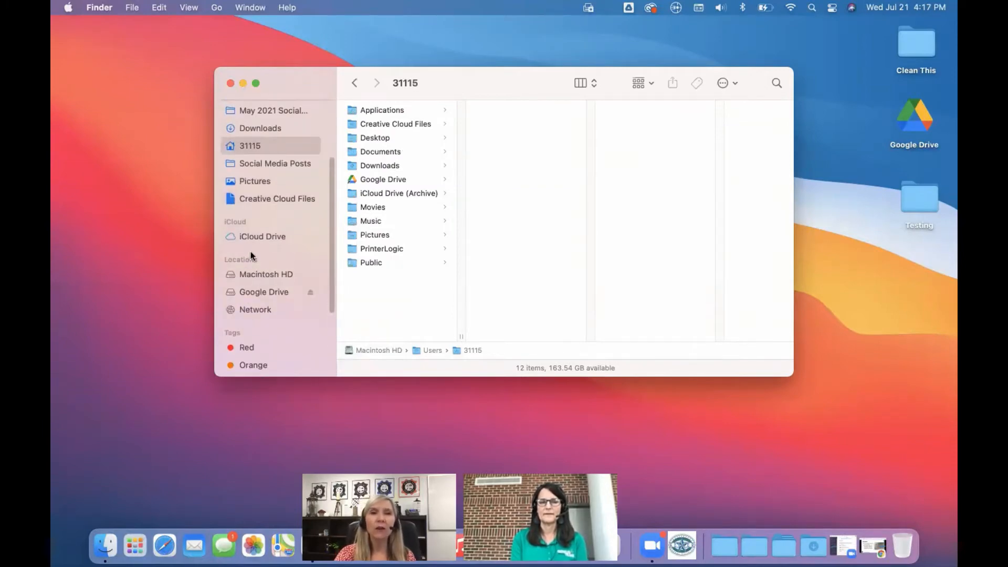
pyautogui.click(254, 294)
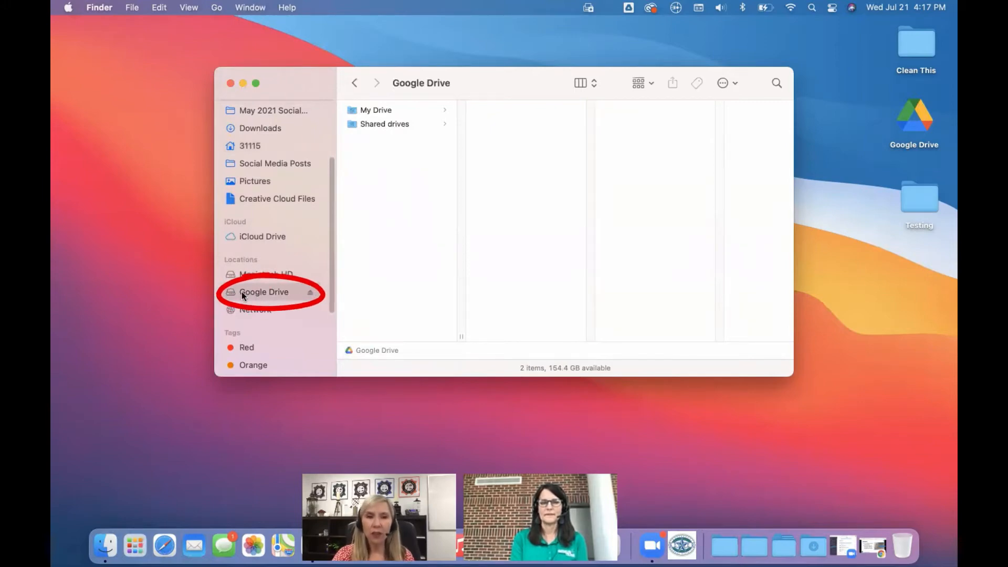
pyautogui.click(378, 111)
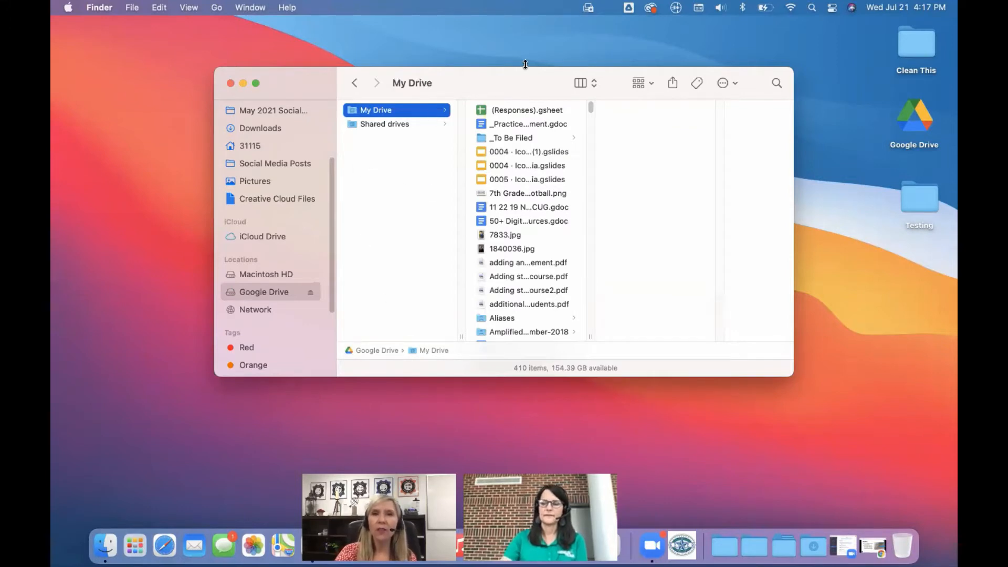
# - Move the Finder window to the upper-left area of the desktop and enlarge it in width and height so all view options fit
pyautogui.click(580, 84)
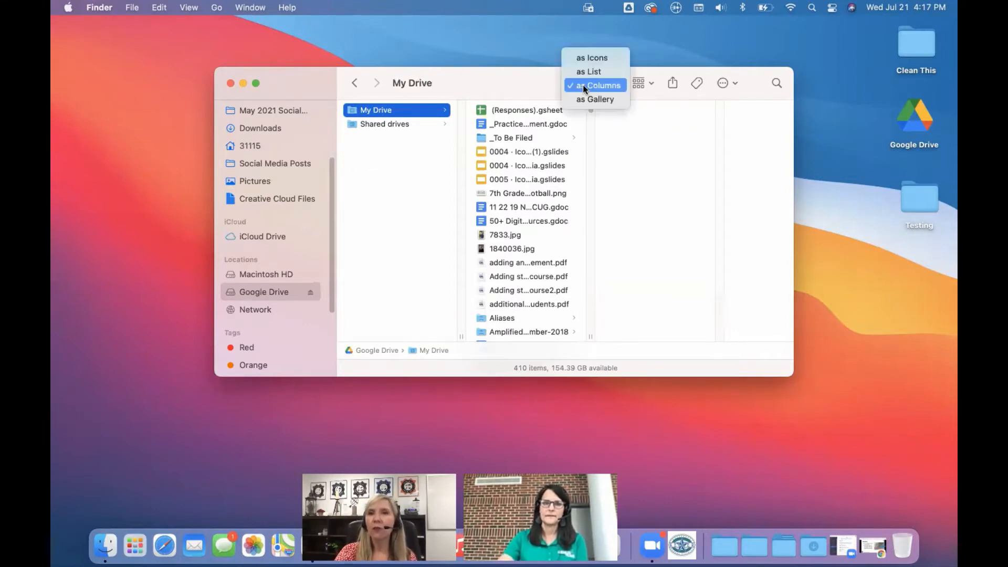
pyautogui.click(541, 80)
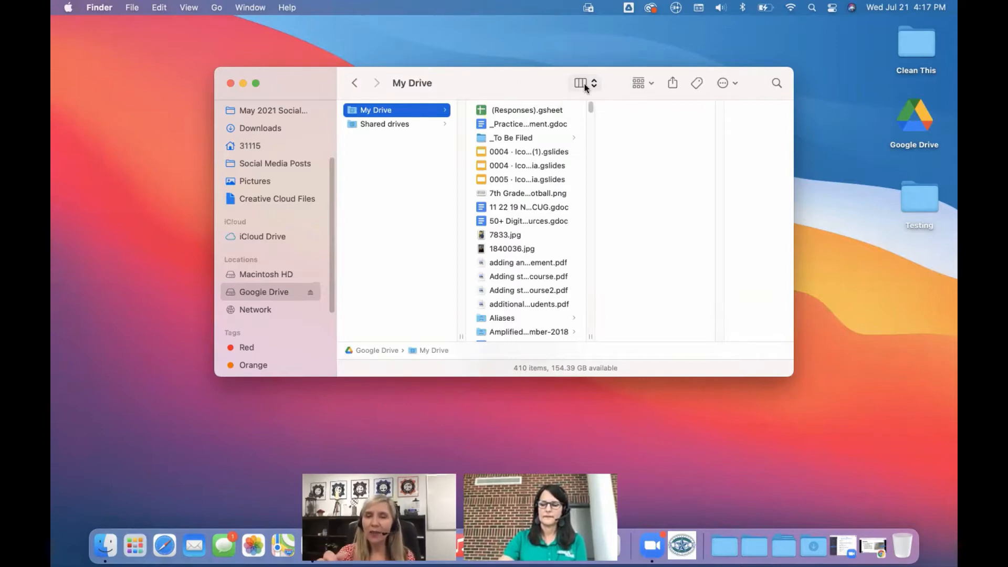
pyautogui.moveTo(519, 79); pyautogui.dragTo(465, 59)
pyautogui.moveTo(543, 62); pyautogui.dragTo(377, 44)
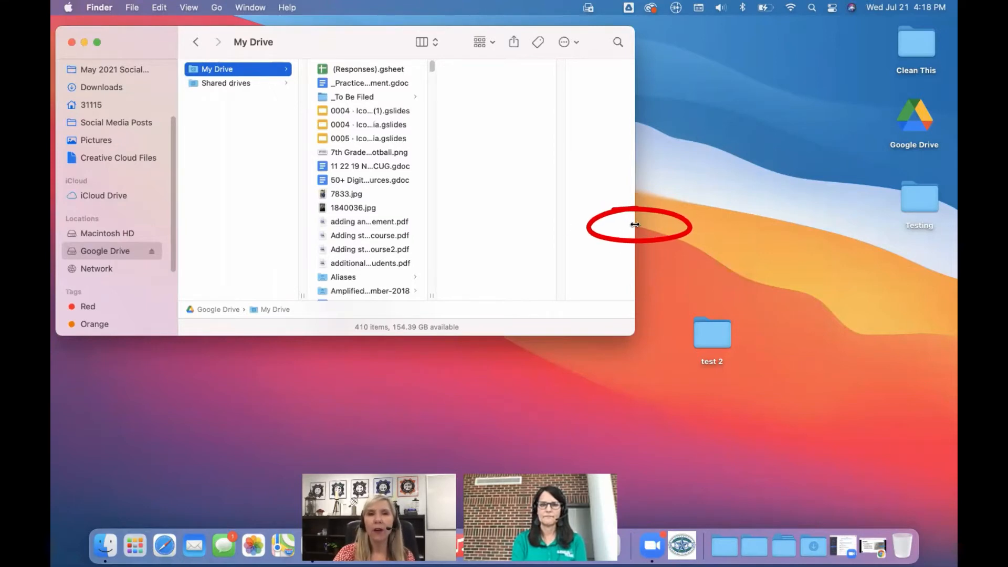
pyautogui.moveTo(634, 224); pyautogui.dragTo(919, 194)
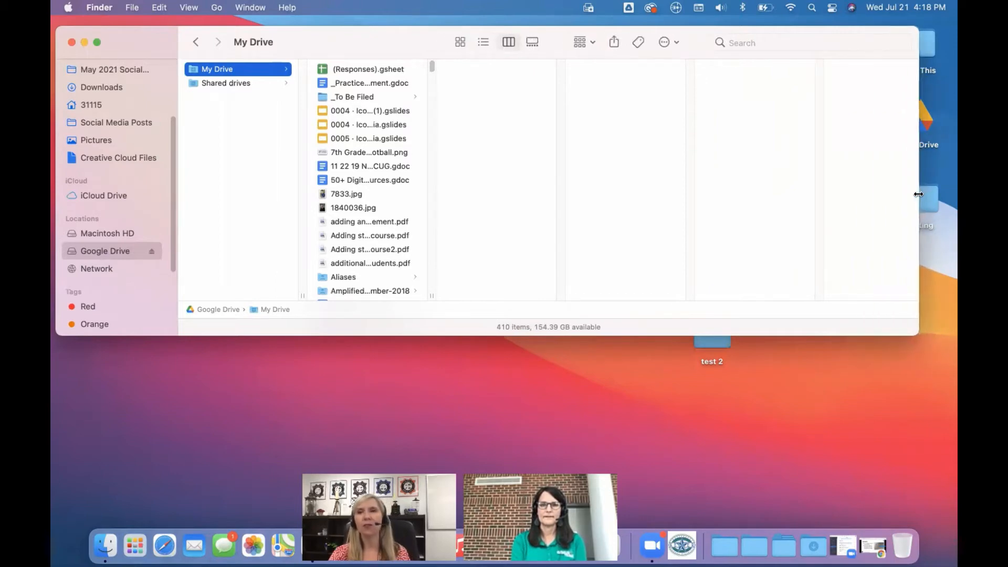
pyautogui.moveTo(912, 329); pyautogui.dragTo(909, 450)
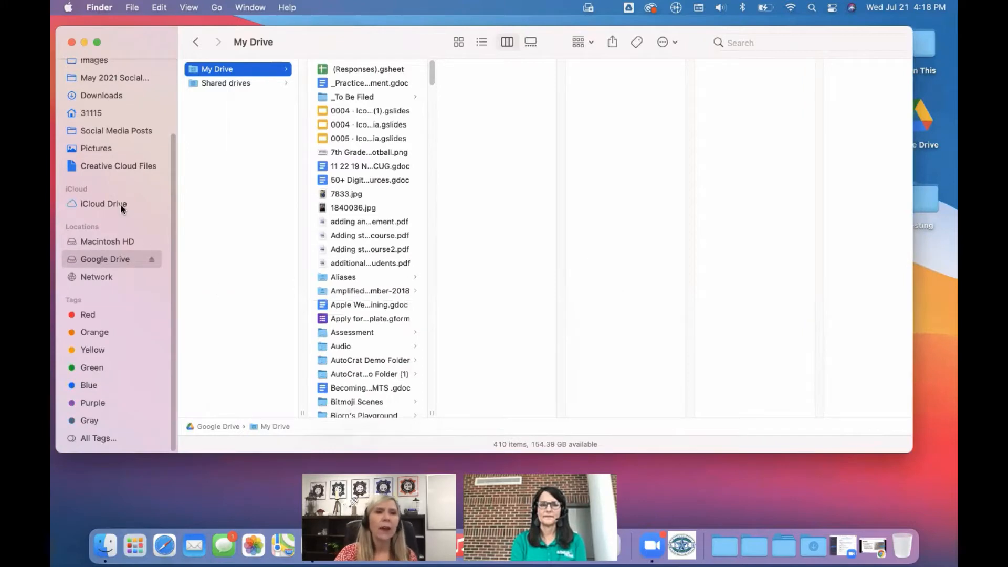
# - Show the Desktop folder in icon view and make its folder icons slightly larger
pyautogui.scroll(4, 109, 98)
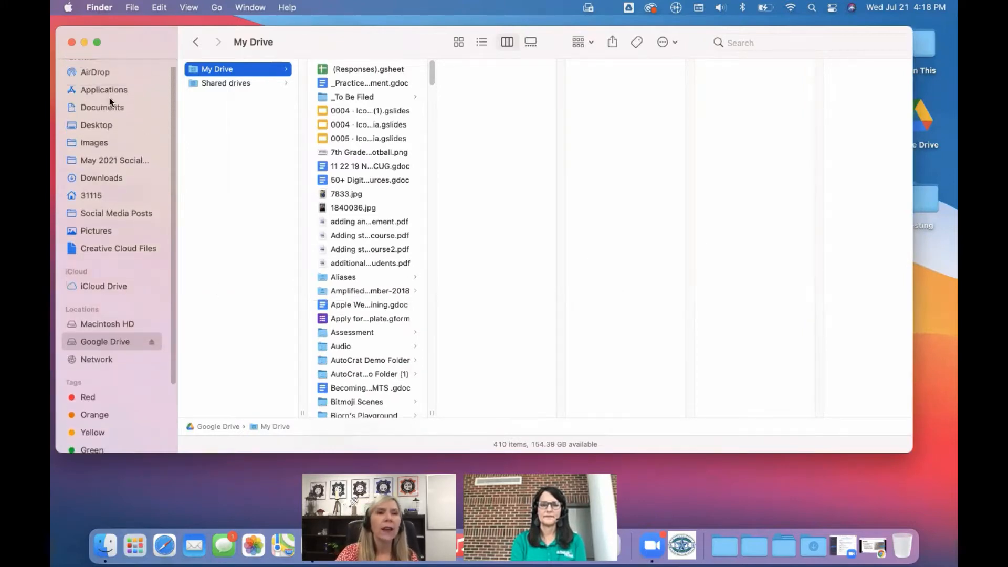
pyautogui.click(97, 133)
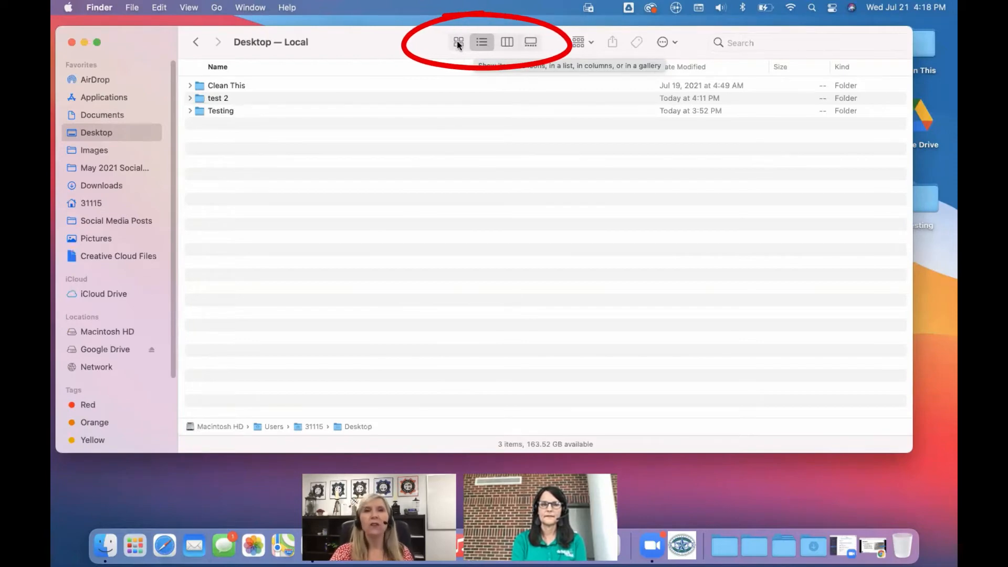
pyautogui.click(458, 42)
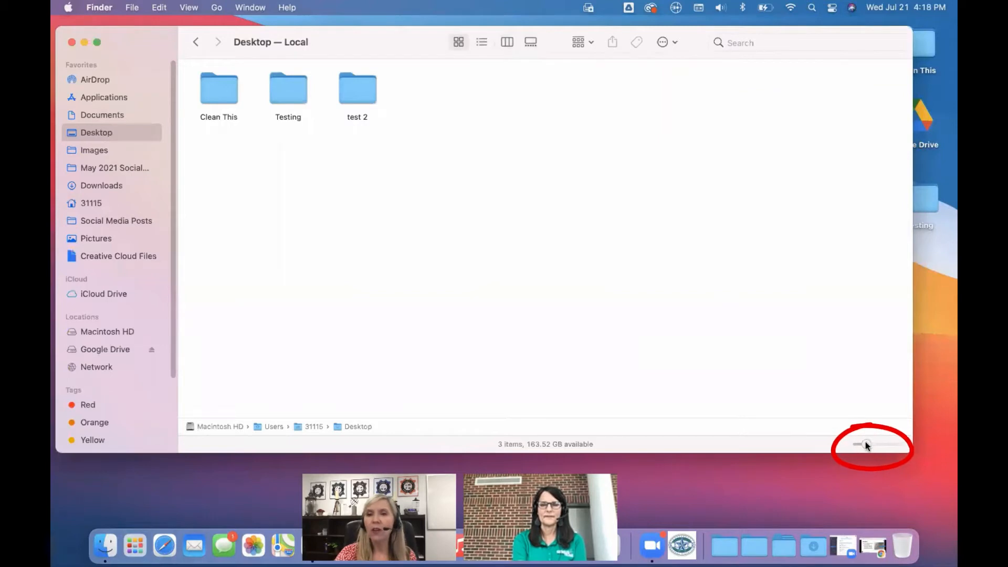
pyautogui.moveTo(866, 446); pyautogui.dragTo(869, 445)
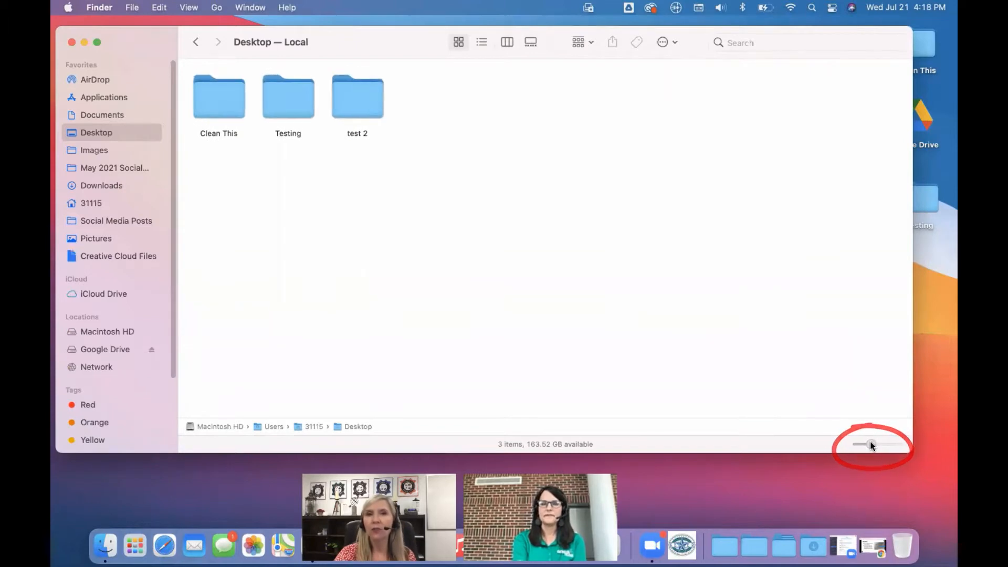
# - Switch the Desktop folder to list view, then expand the test 2 folder to view its files and collapse it again
pyautogui.click(482, 44)
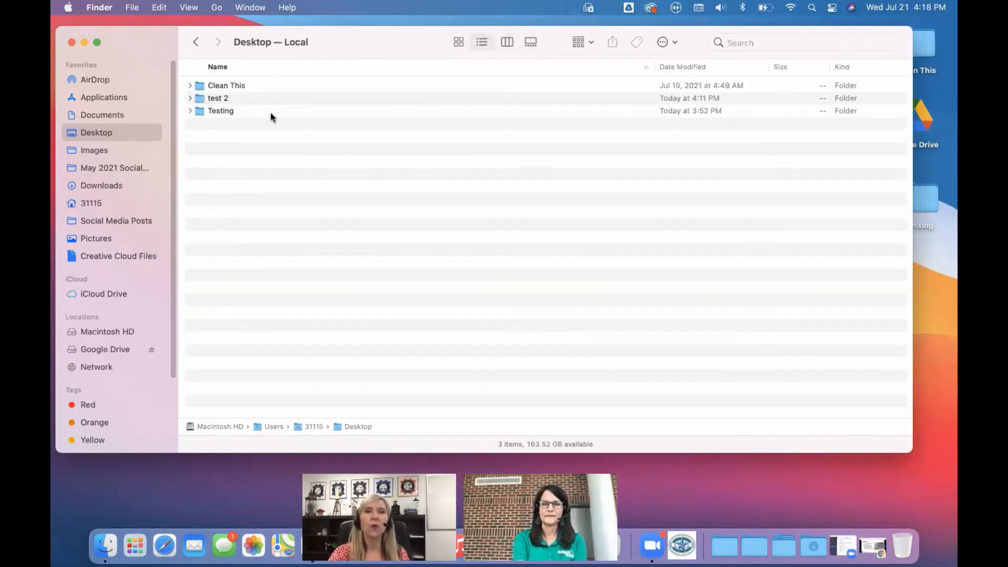
pyautogui.click(190, 98)
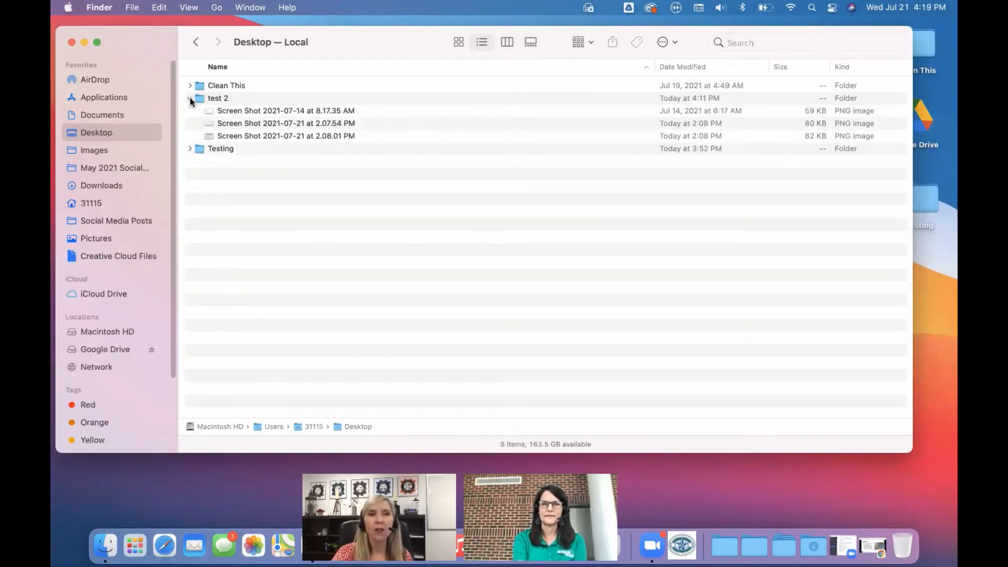
pyautogui.click(189, 98)
pyautogui.click(190, 99)
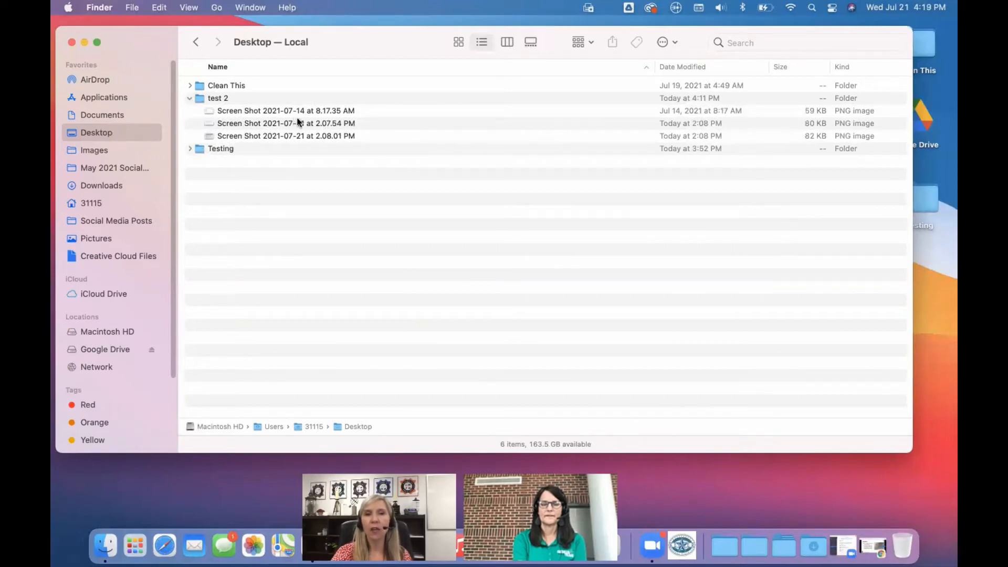
pyautogui.click(190, 98)
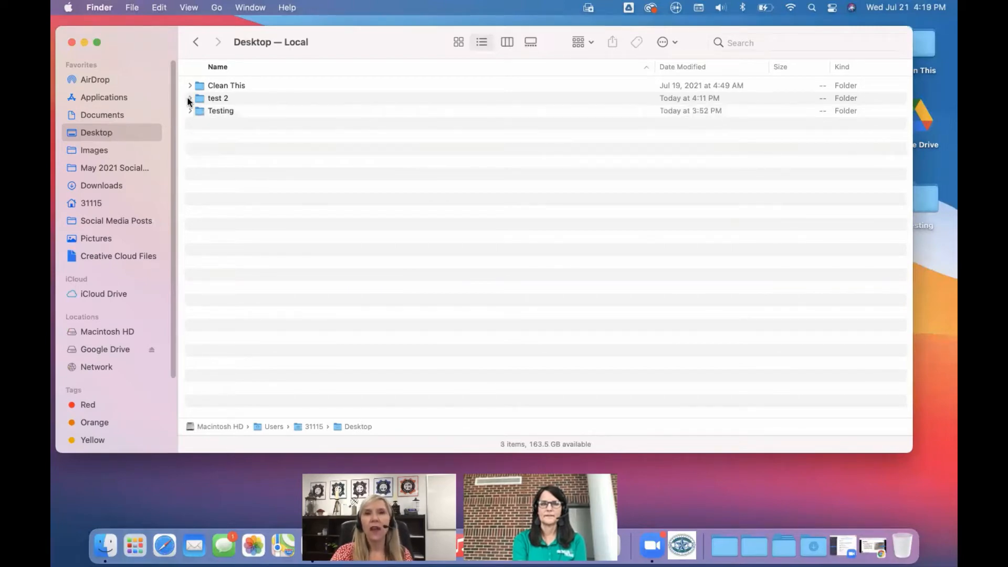
# - Switch to column view, browse the Testing and test 2 folders, and preview the 2.08.01 PM and 8.17.35 AM screenshots
pyautogui.click(507, 42)
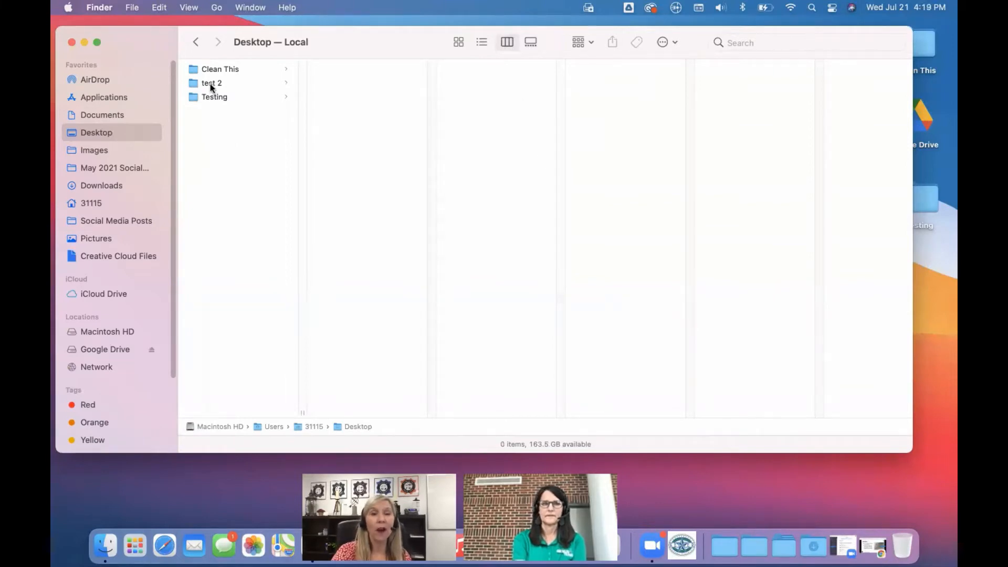
pyautogui.click(205, 97)
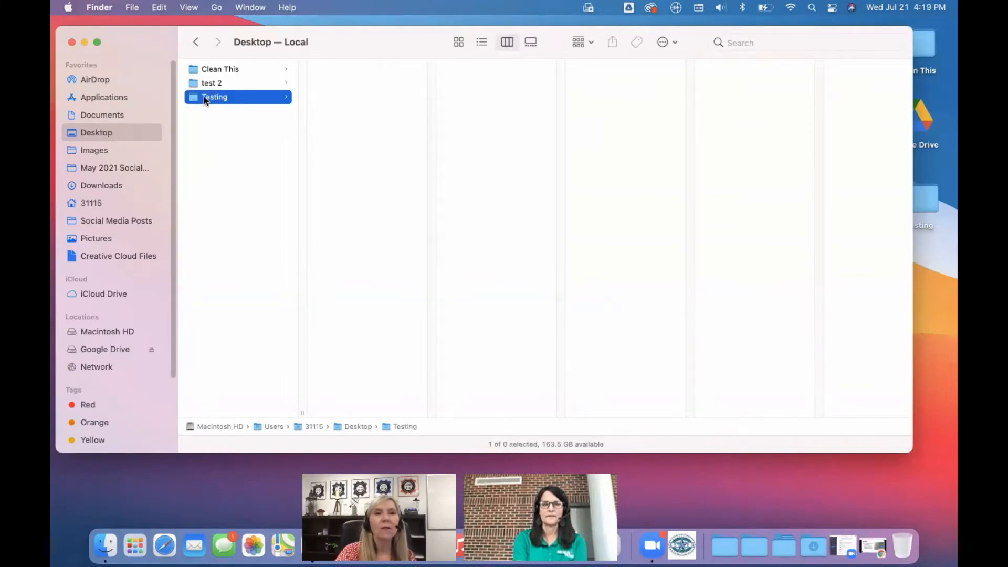
pyautogui.click(230, 86)
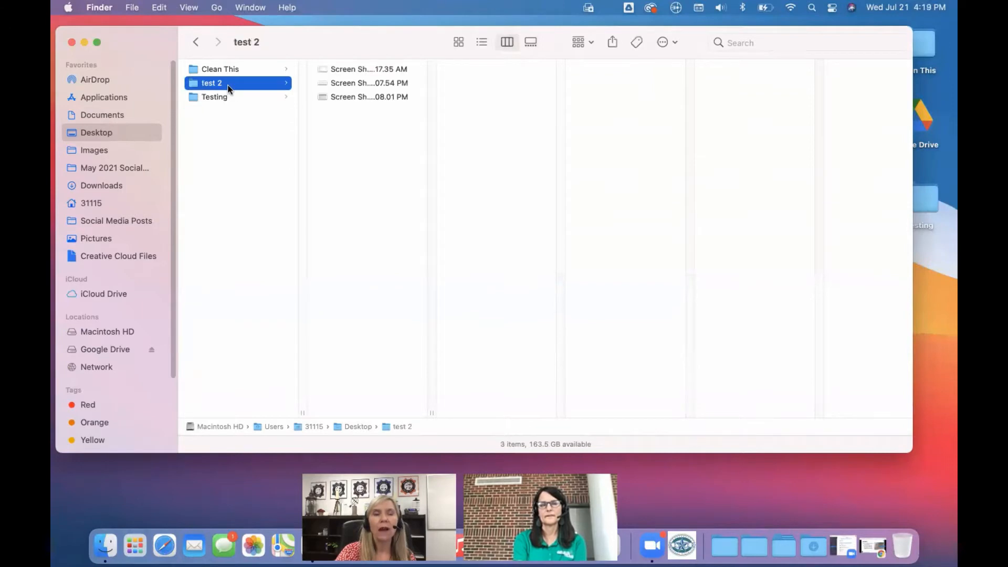
pyautogui.click(395, 98)
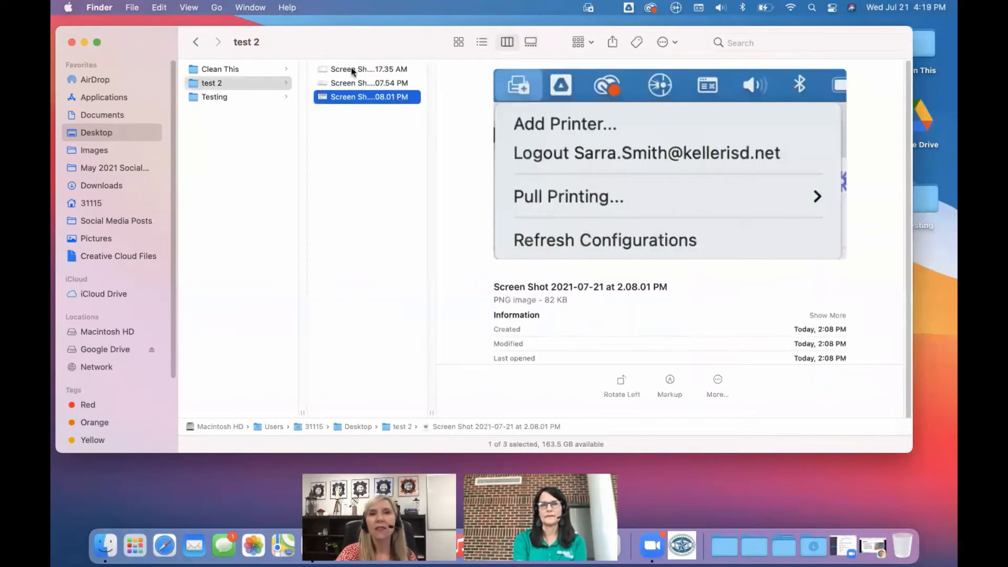
pyautogui.click(246, 82)
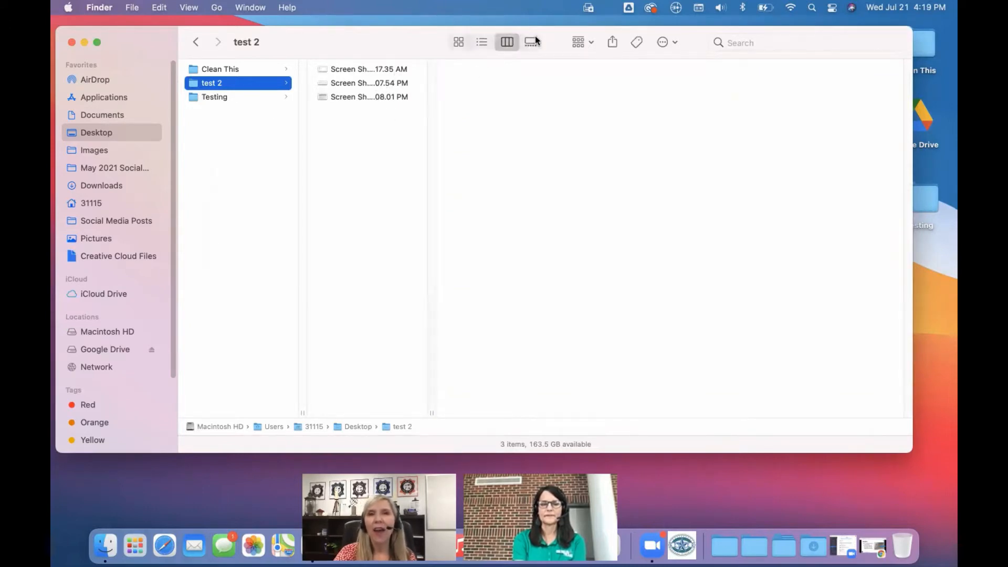
pyautogui.click(393, 72)
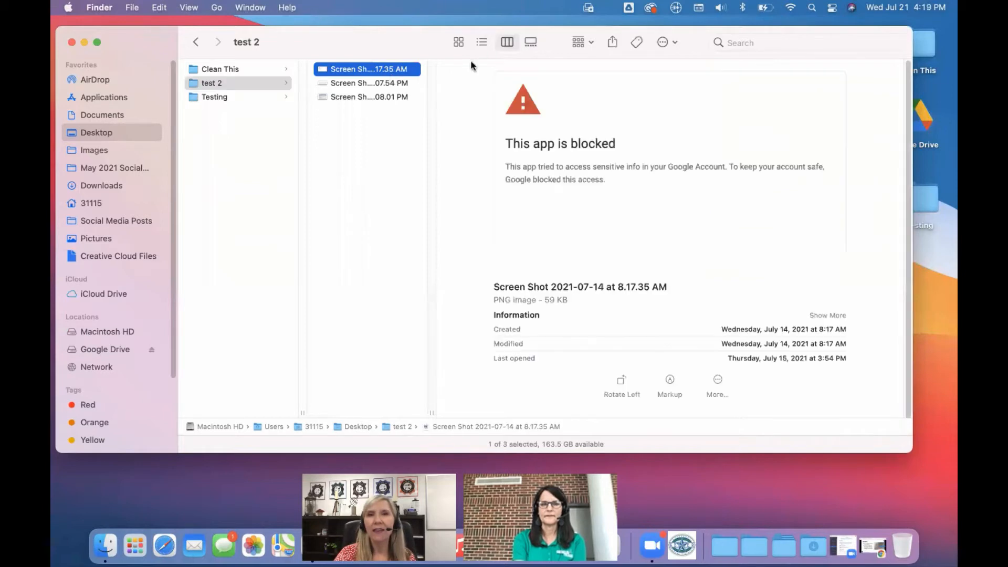
# - Switch the test 2 folder to gallery view and flip through its screenshots, ending on the 8.17.35 AM one
pyautogui.click(530, 42)
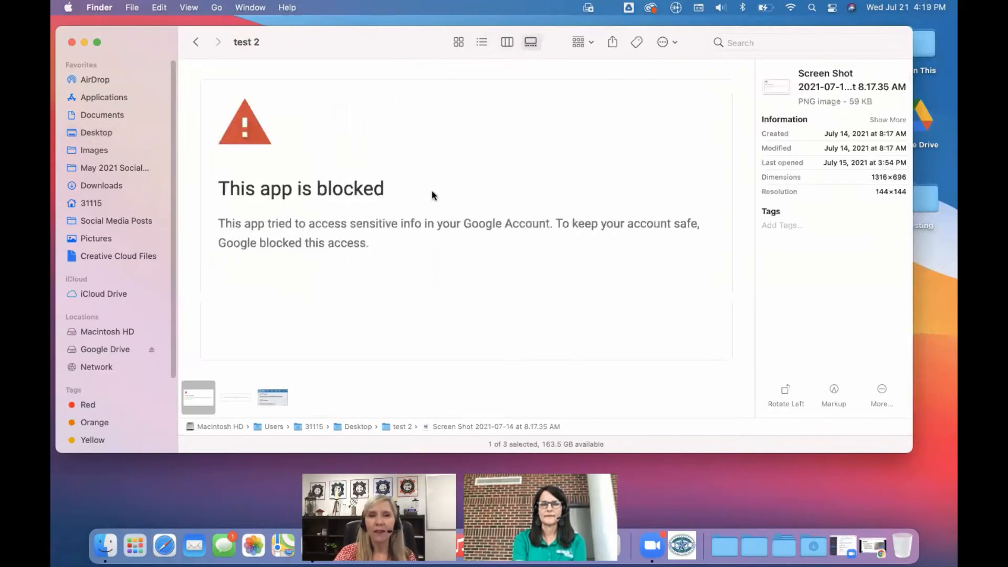
pyautogui.click(237, 397)
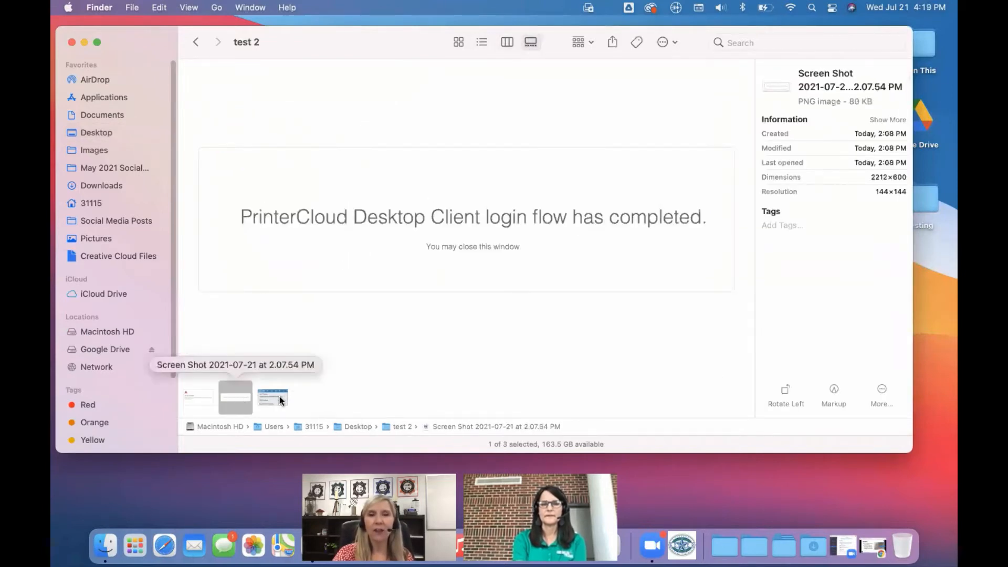
pyautogui.click(280, 396)
pyautogui.click(231, 394)
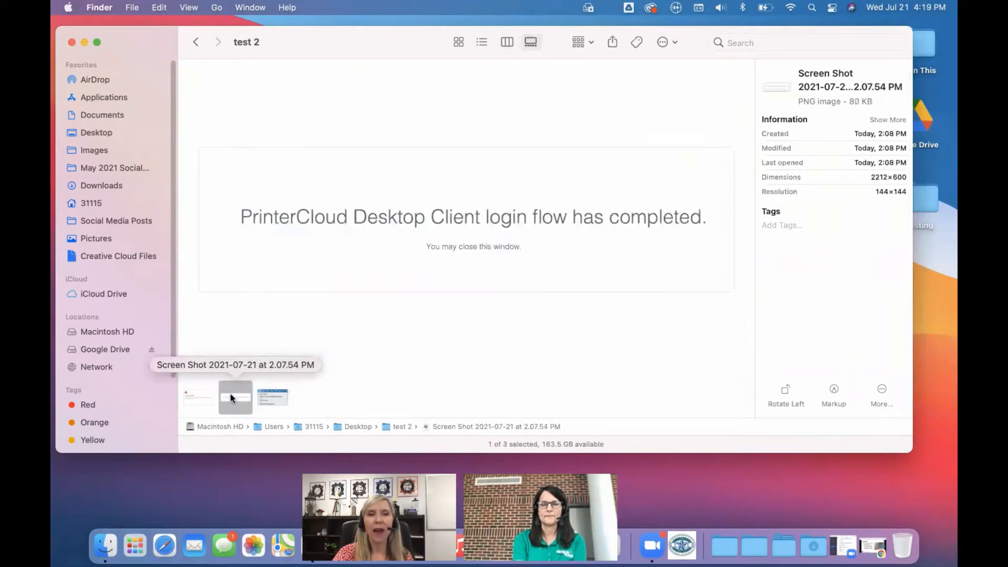
pyautogui.click(201, 394)
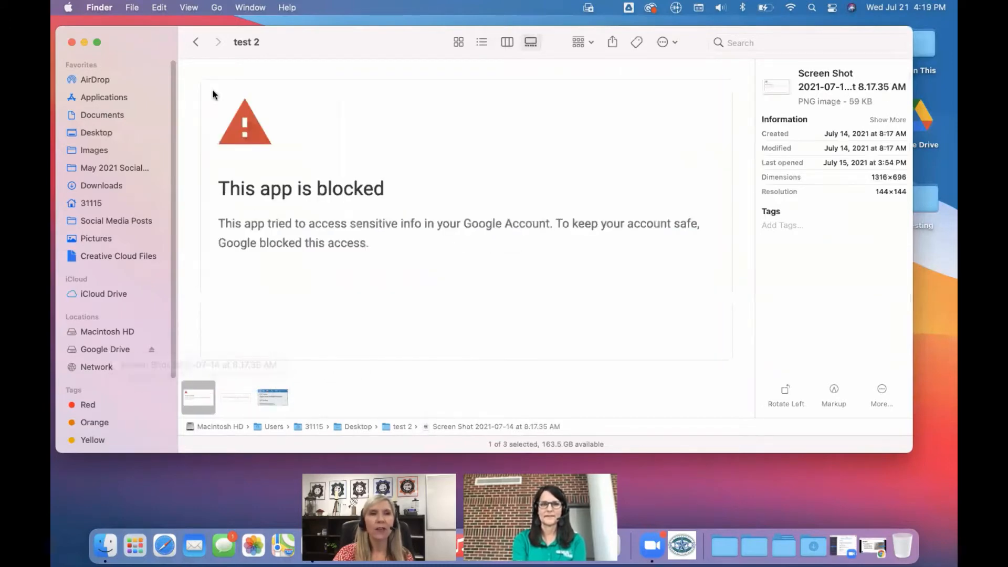
# - Compare the list and column views of test 2 and open a Quick Look preview of Screen Shot 2021-07-21 at 2.07.54 PM
pyautogui.click(482, 43)
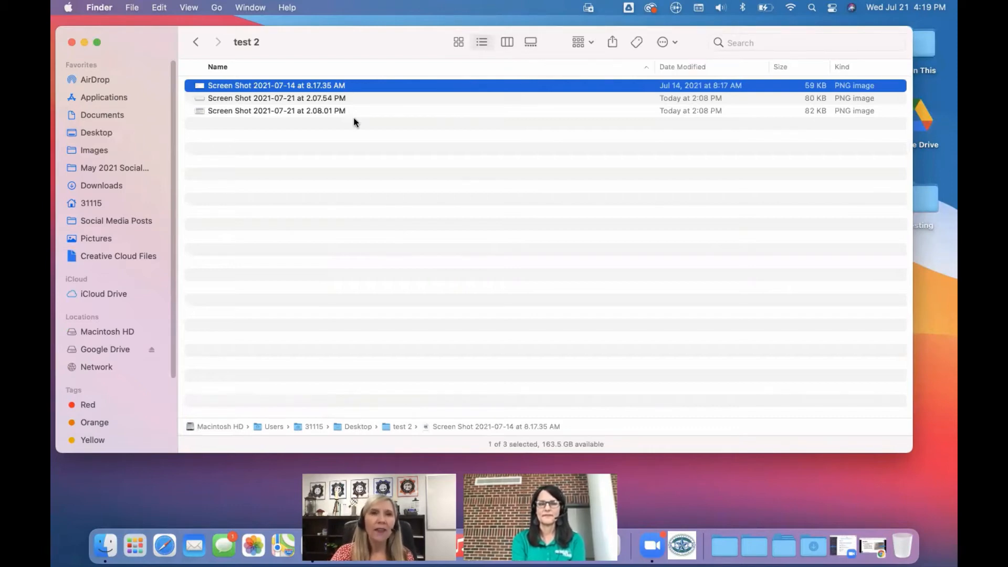
pyautogui.click(508, 42)
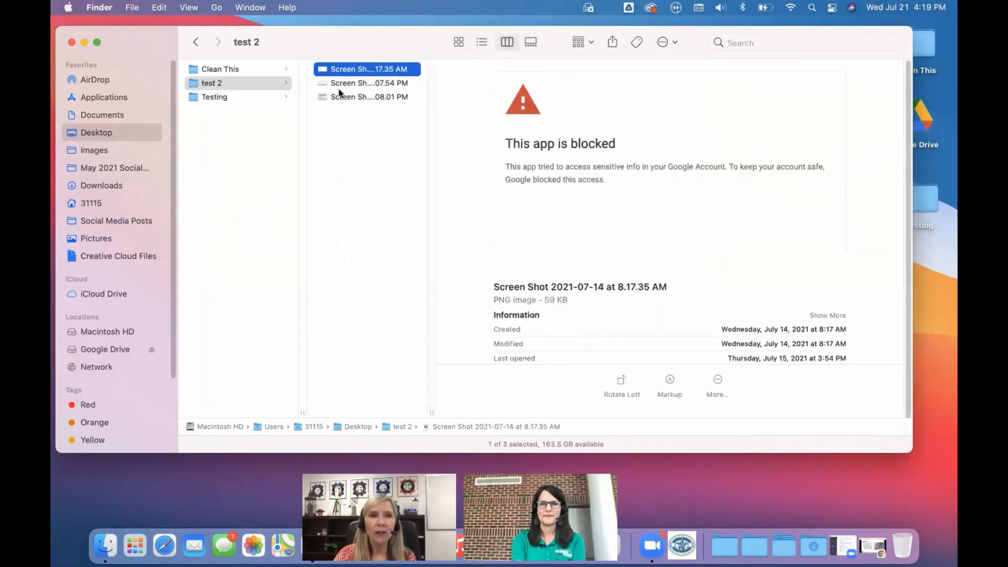
pyautogui.click(354, 78)
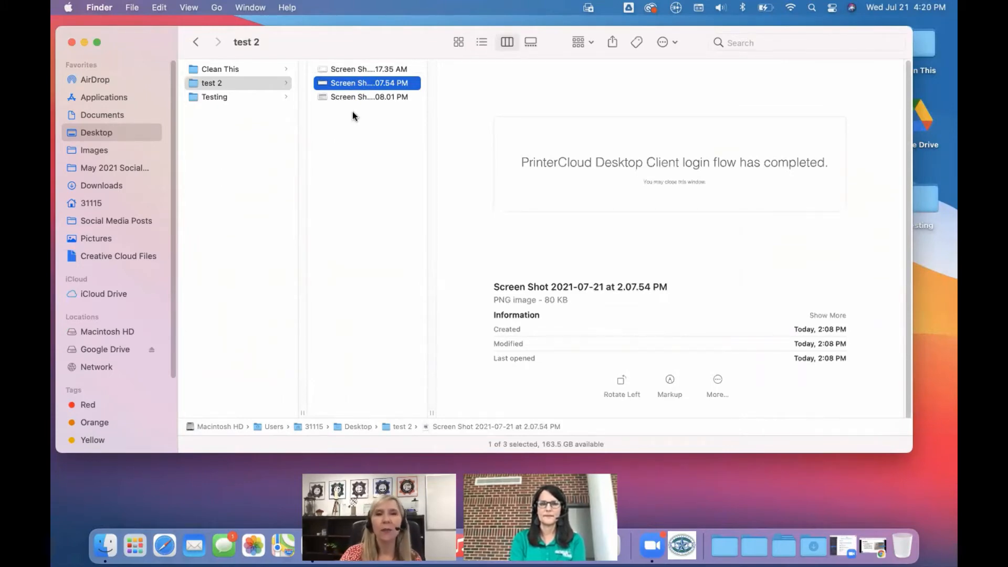
pyautogui.press('space')
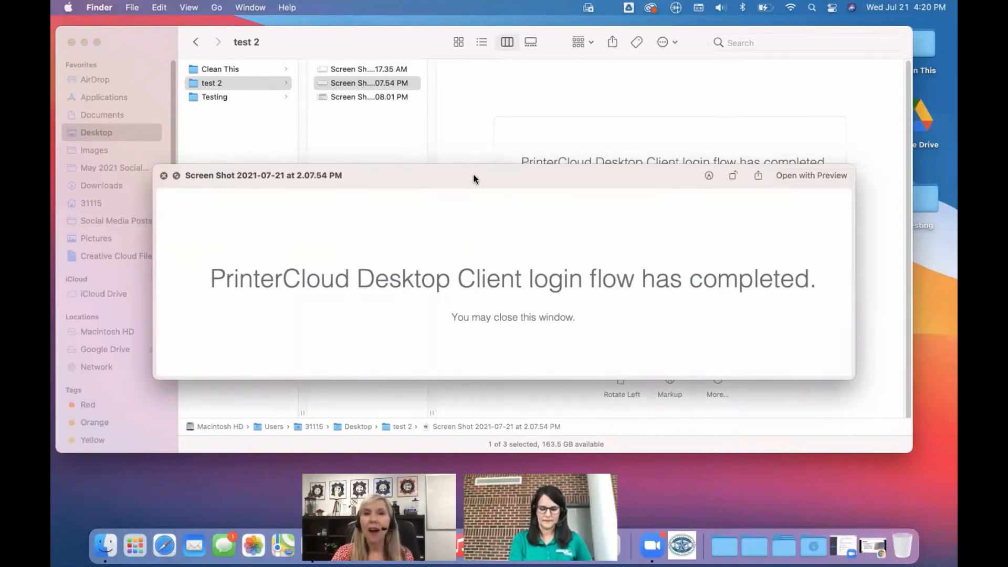
# - Close the Quick Look preview, reopen and close it for the 2.07.54 PM screenshot, and return to the Desktop folder
pyautogui.click(163, 177)
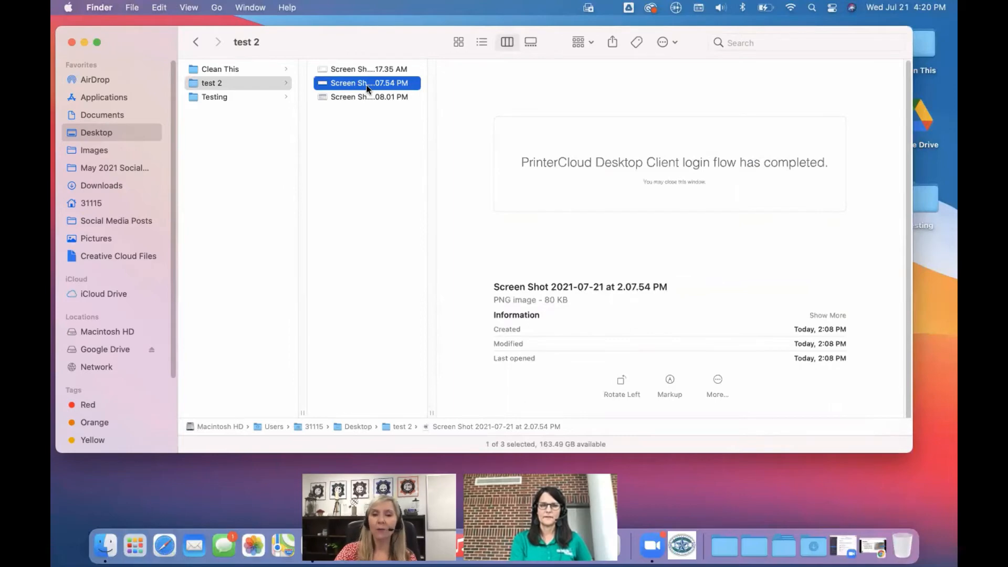
pyautogui.press('space')
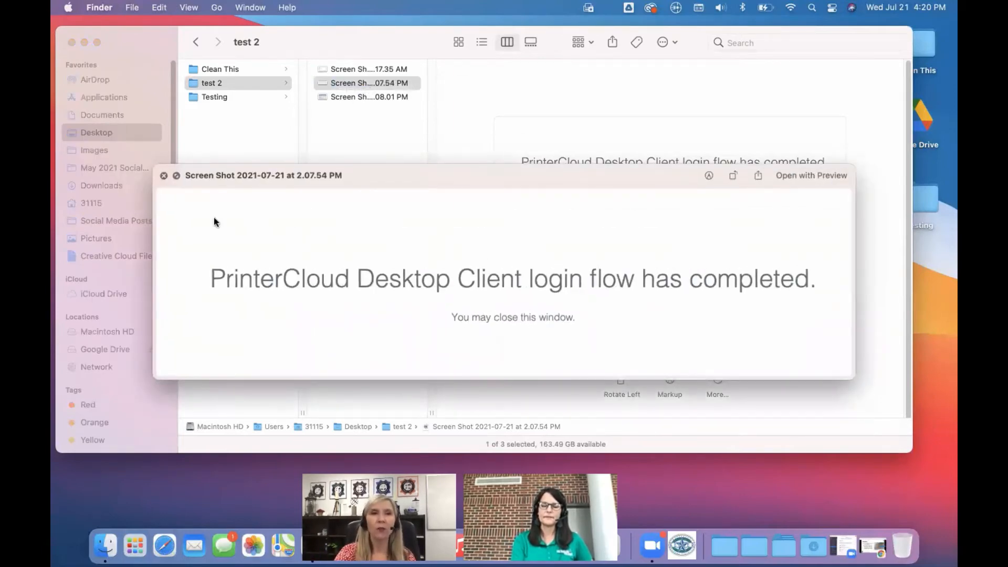
pyautogui.click(163, 176)
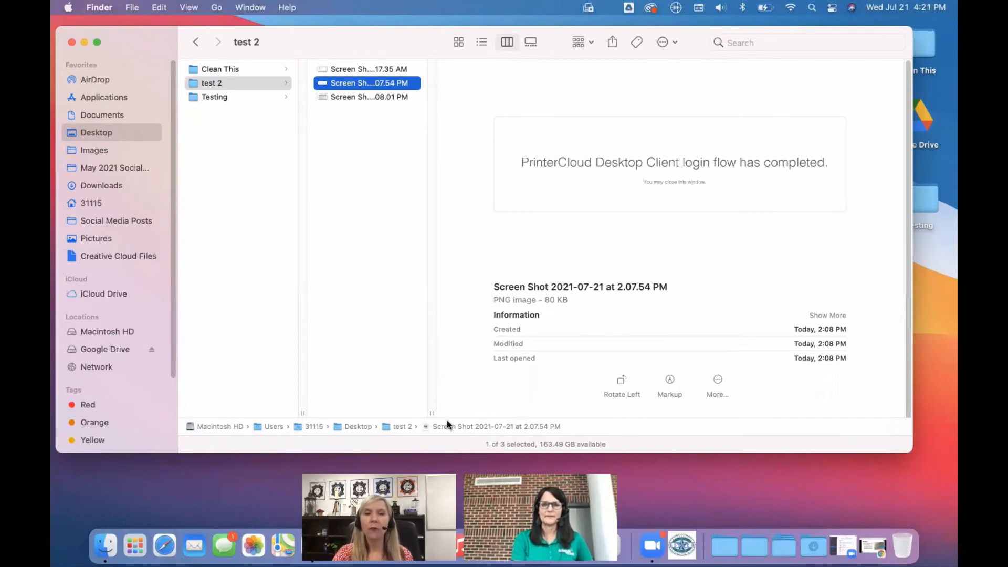
pyautogui.doubleClick(337, 426)
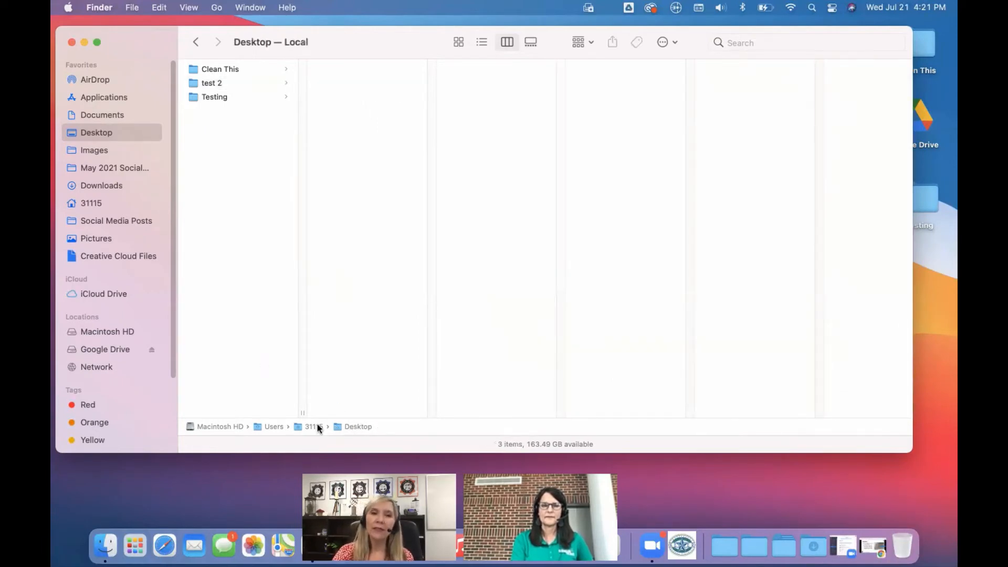
# - Hide the path bar of the Desktop folder window and show it again
pyautogui.click(191, 7)
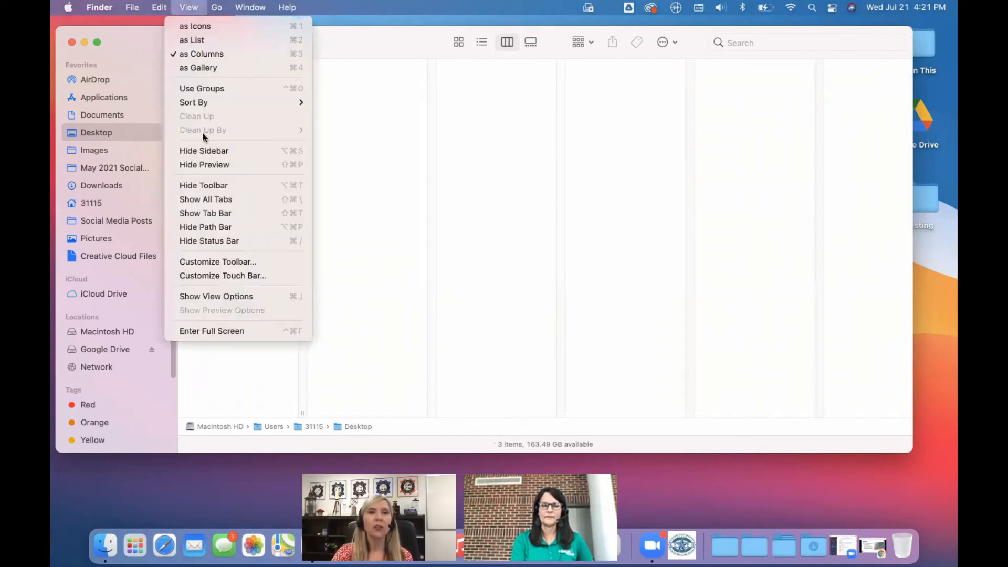
pyautogui.click(216, 228)
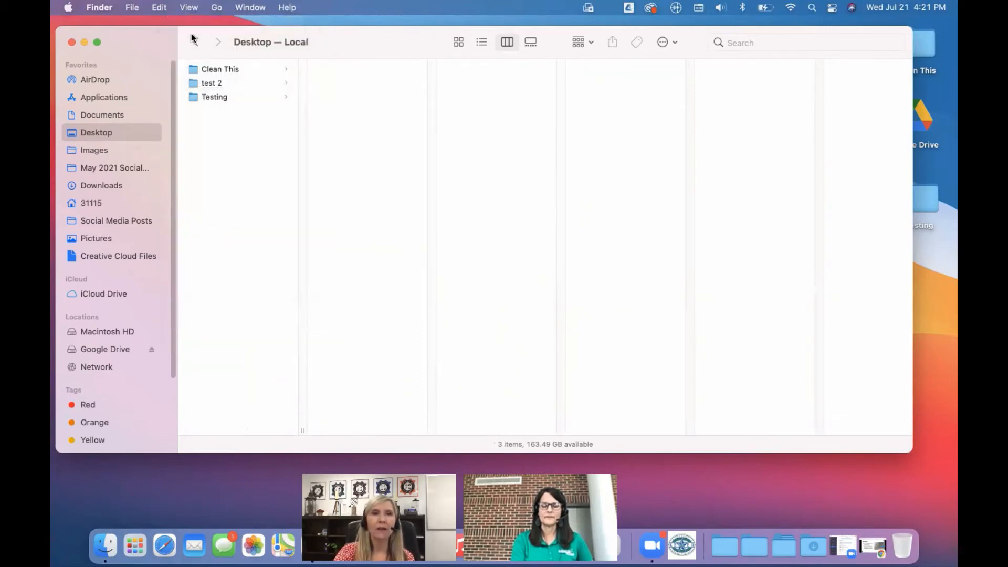
pyautogui.click(190, 7)
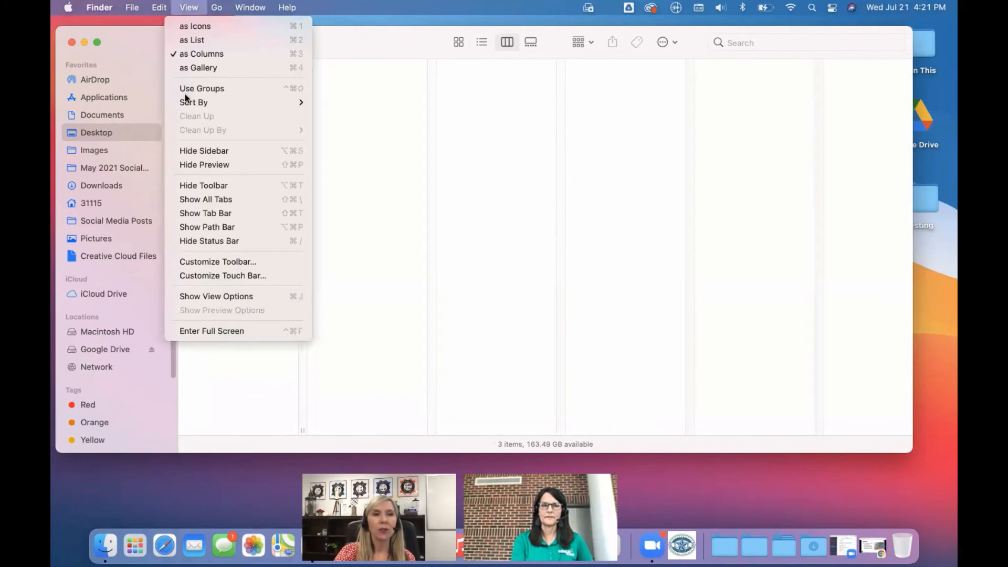
pyautogui.click(188, 229)
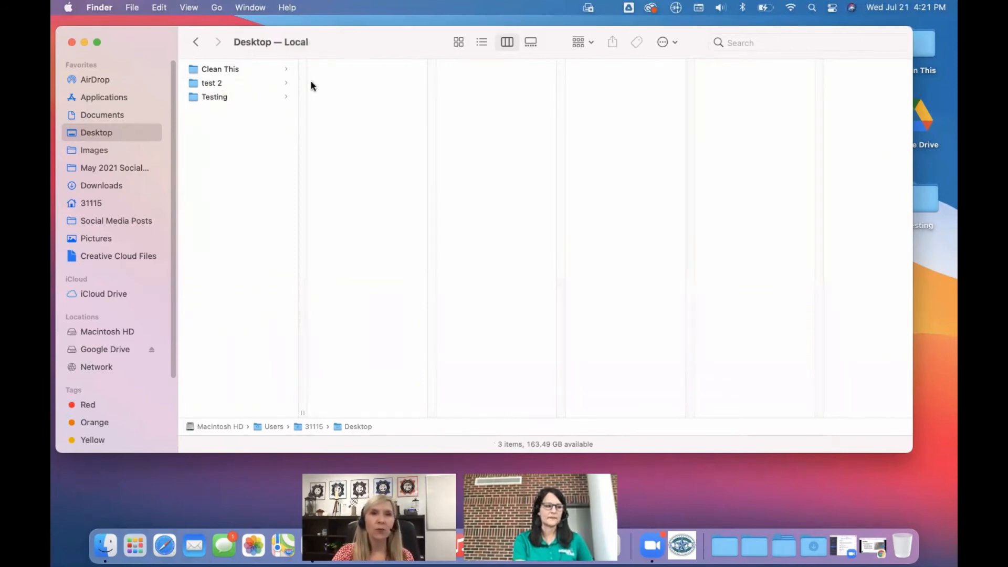
# - Close the Finder window, open a new one to check its path bar setting among the view options, and close it
pyautogui.click(72, 42)
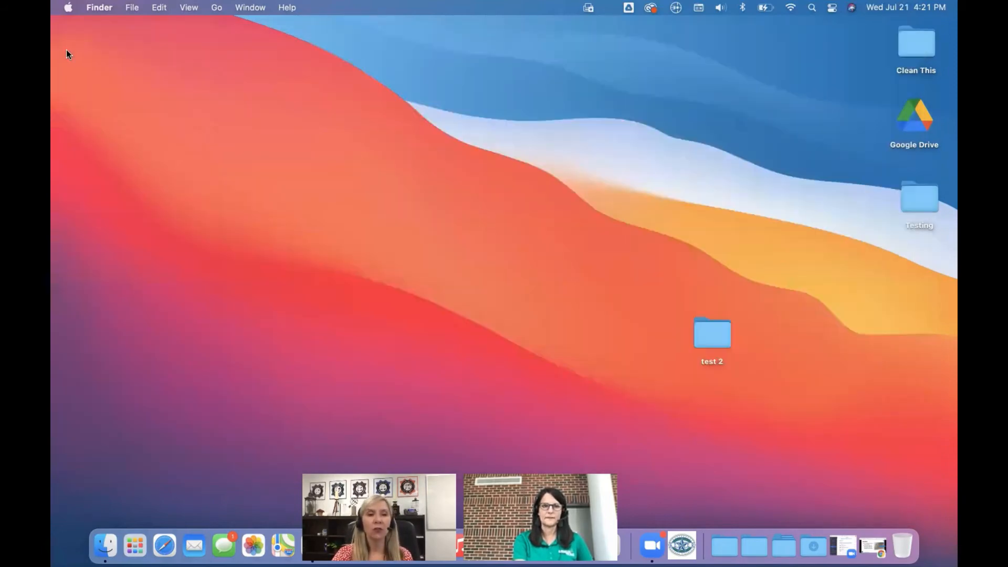
pyautogui.click(106, 550)
pyautogui.click(189, 7)
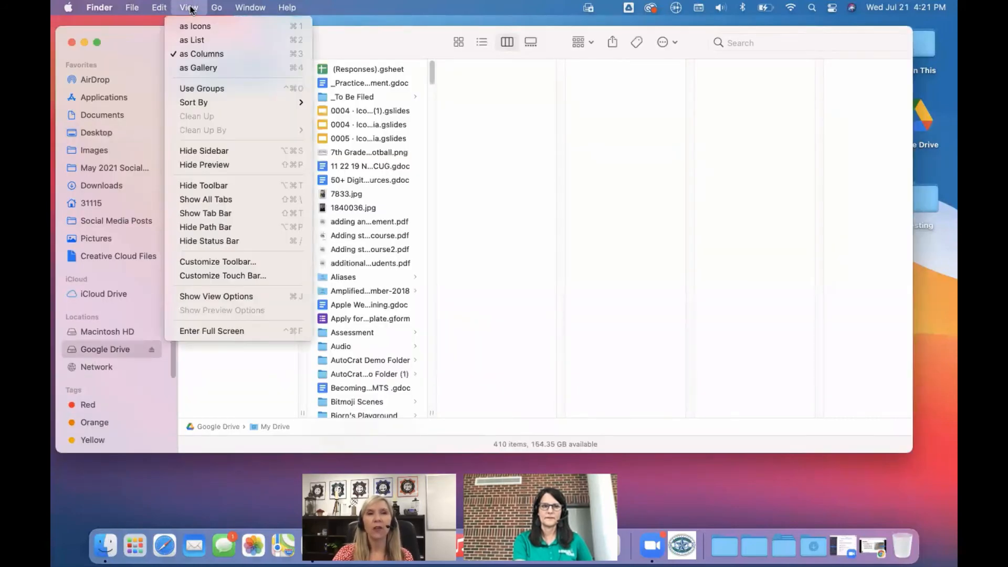
pyautogui.click(190, 10)
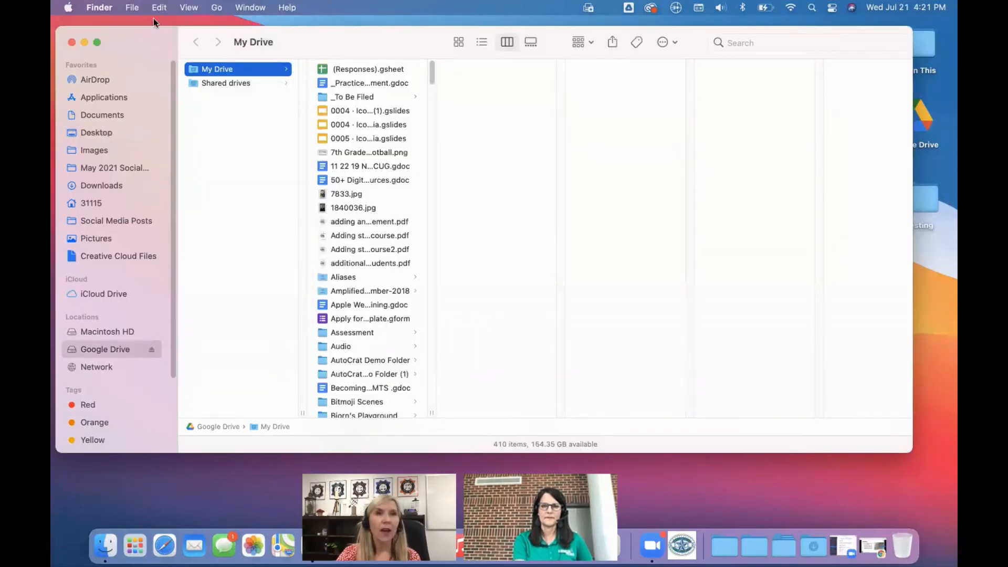
pyautogui.click(72, 43)
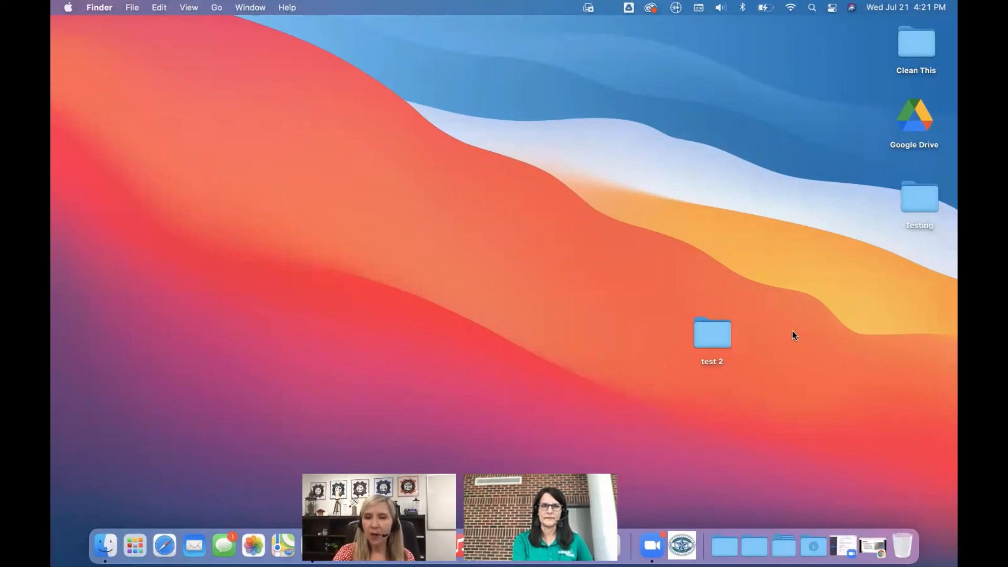
# - Switch to Chrome and run a Google search for lion clipart in a new tab
pyautogui.click(873, 547)
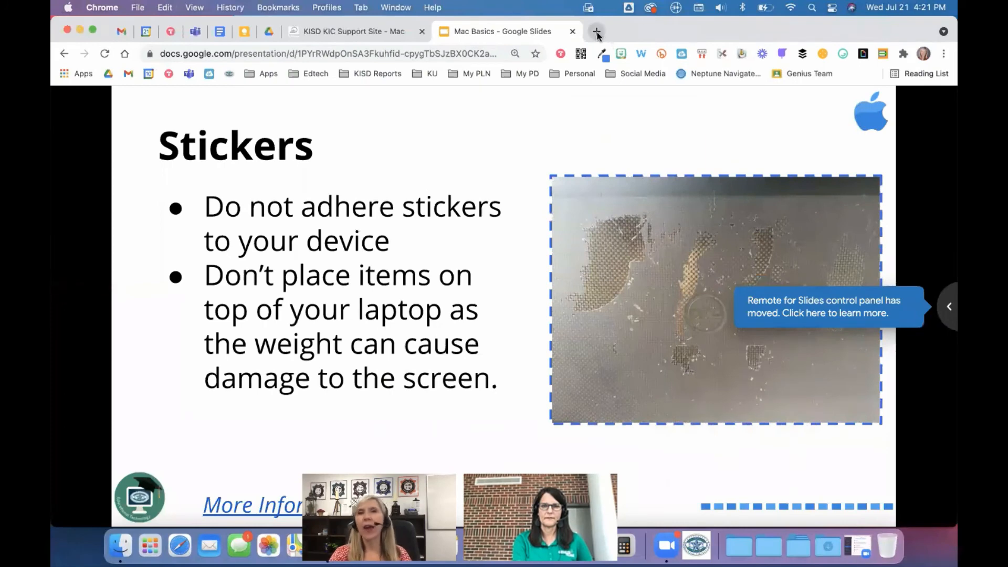
pyautogui.click(597, 33)
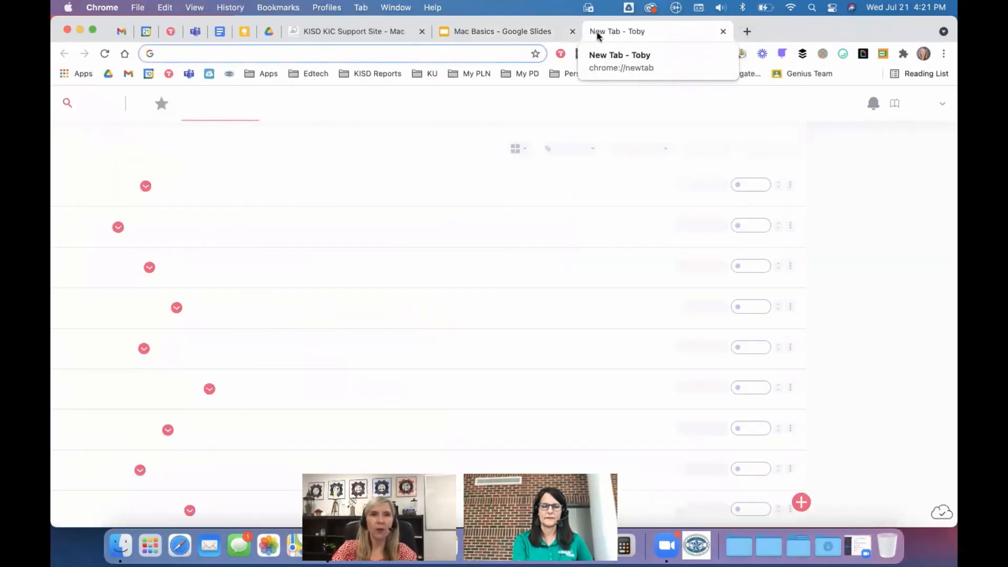
pyautogui.write('lion')
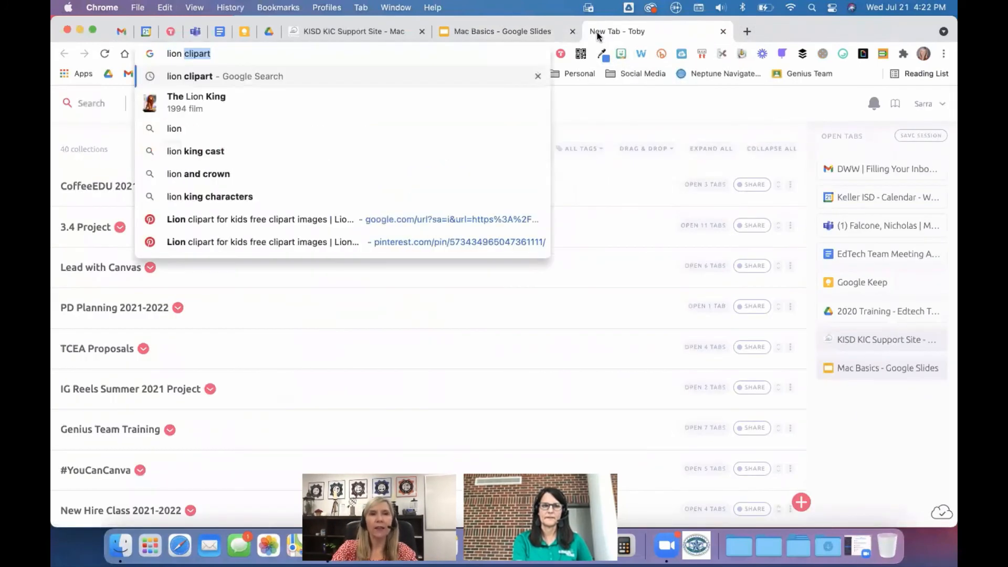
pyautogui.press('Return')
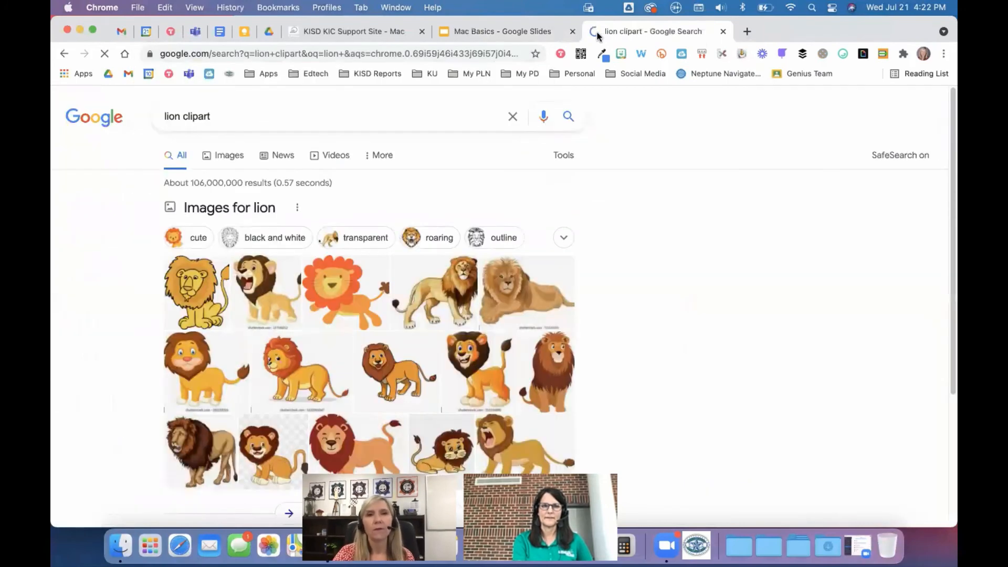
# - Enlarge the first lion clipart image from the results and open the save dialog for that image
pyautogui.click(202, 309)
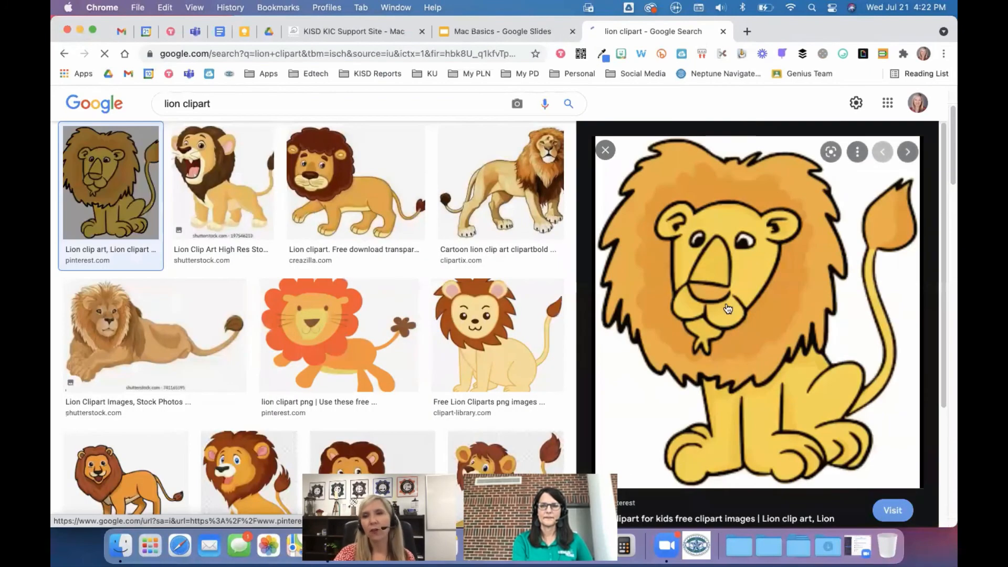
pyautogui.rightClick(778, 290)
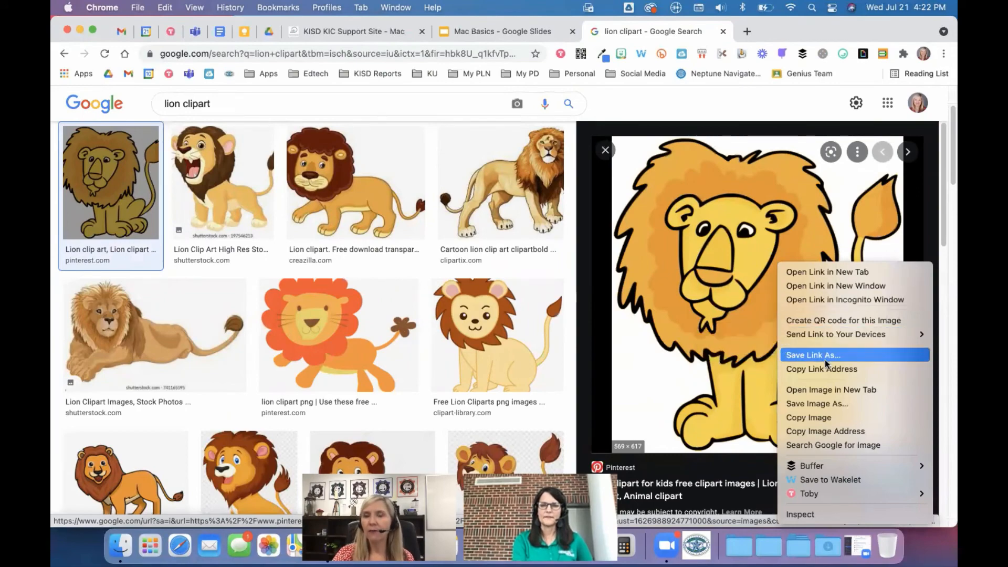
pyautogui.click(824, 404)
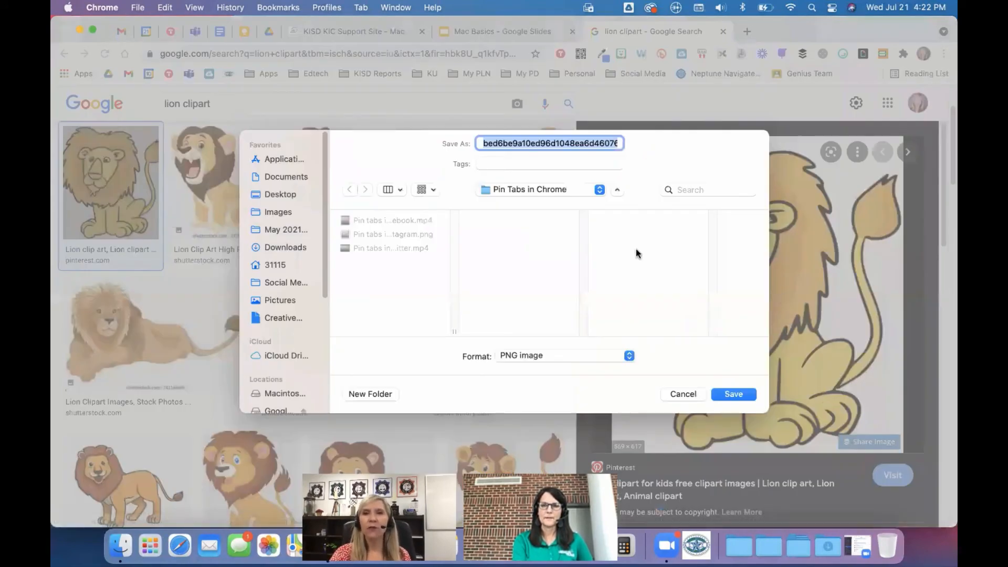
# - Compare the compact and expanded save dialog, choose Desktop as the save location, and look over the item view options
pyautogui.click(618, 190)
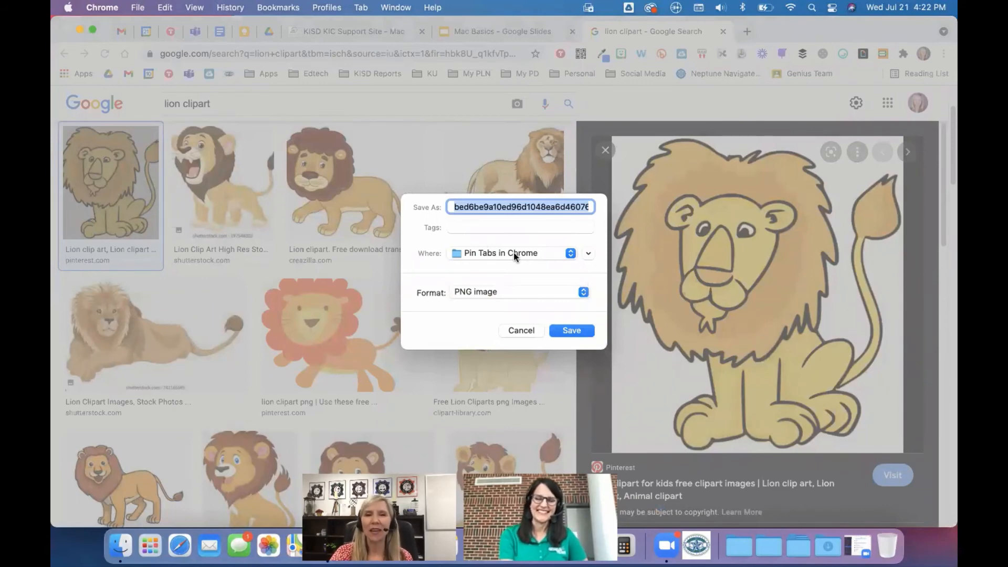
pyautogui.click(587, 255)
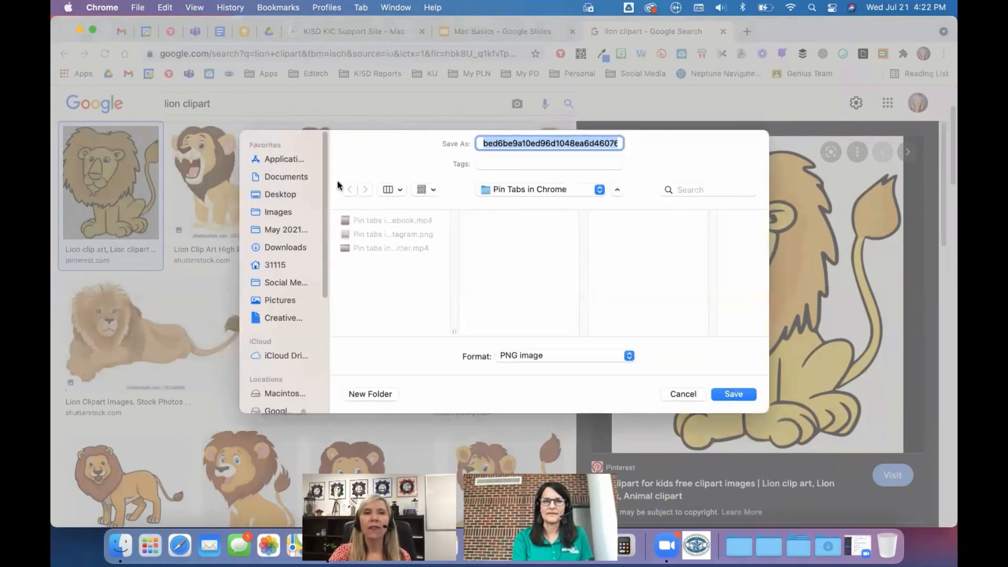
pyautogui.click(278, 195)
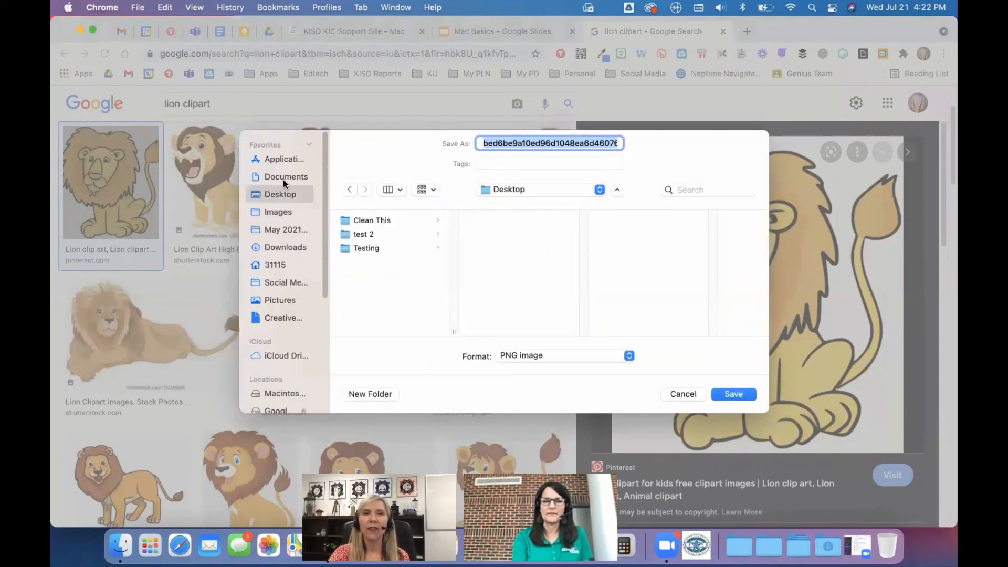
pyautogui.click(400, 190)
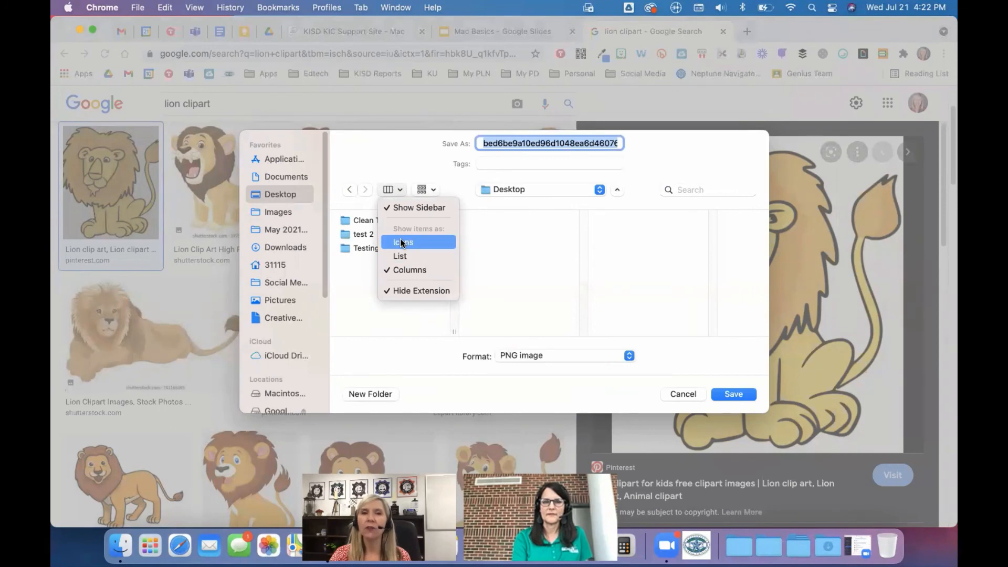
pyautogui.click(392, 166)
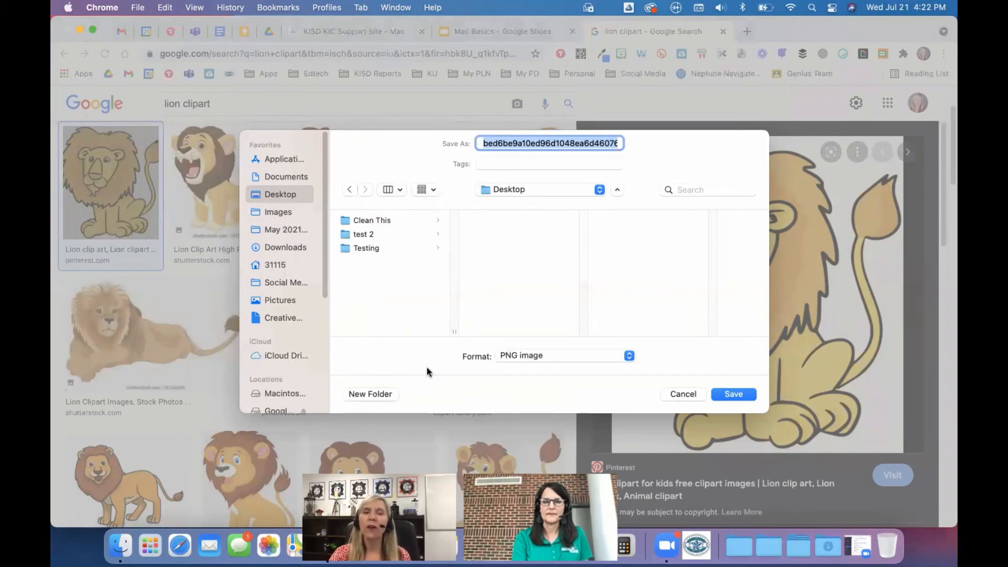
# - Collapse and expand the save dialog once more with Desktop as the location, and cancel saving the image
pyautogui.click(617, 192)
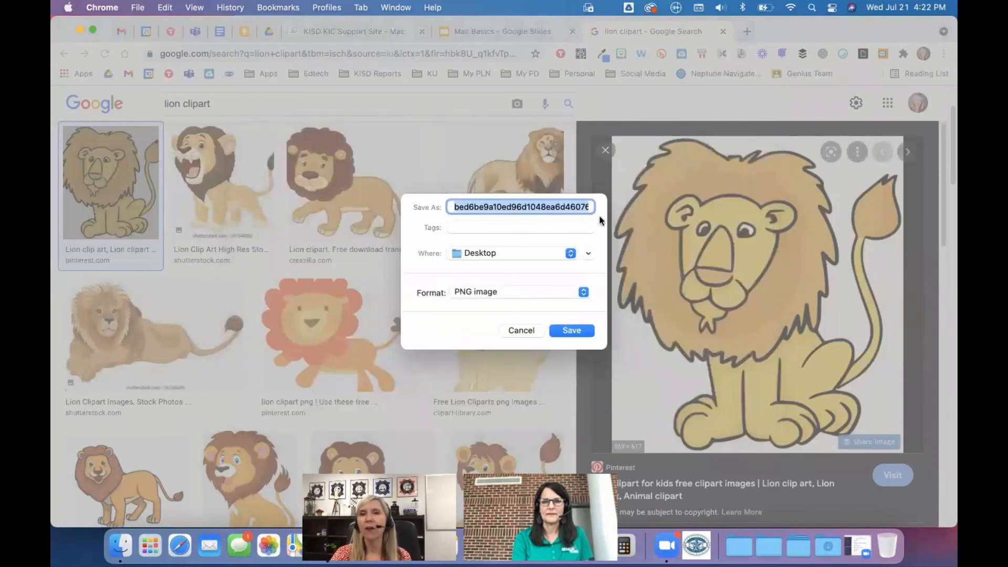
pyautogui.click(588, 254)
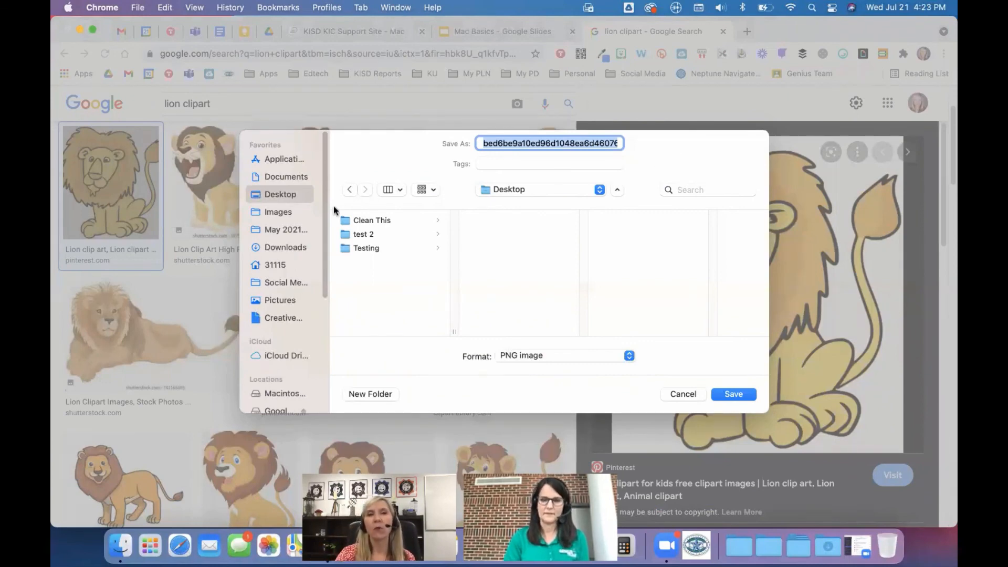
pyautogui.click(677, 396)
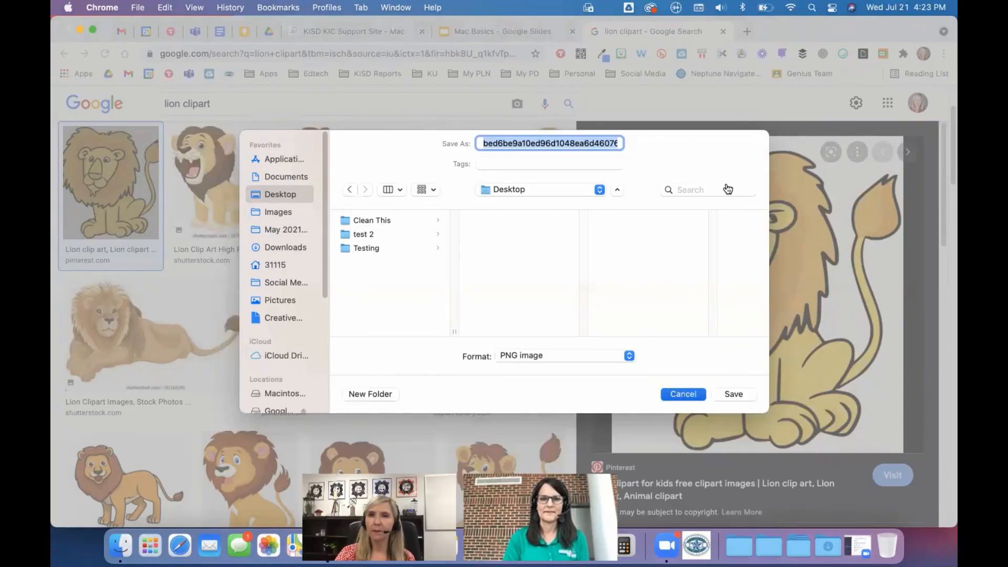